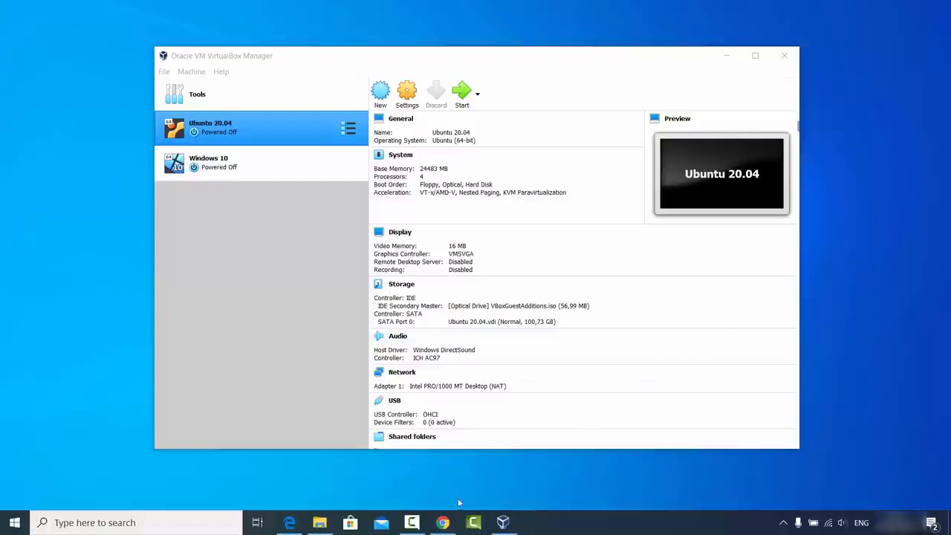
- Bring the Chrome window with the 'virtualbox' Google search results to the front
left_click(443, 523)
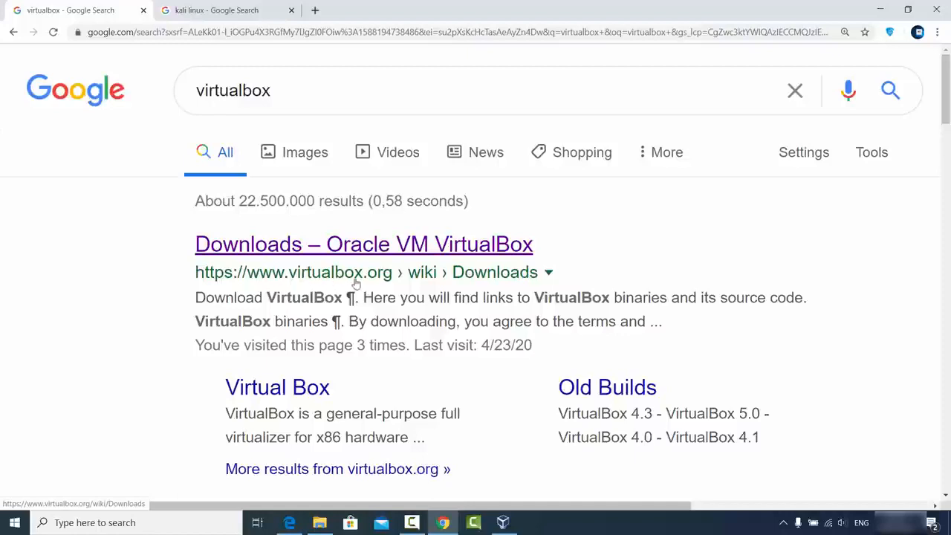
- Open the 'Downloads – Oracle VM VirtualBox' page and look at the Windows hosts package link
left_click(364, 241)
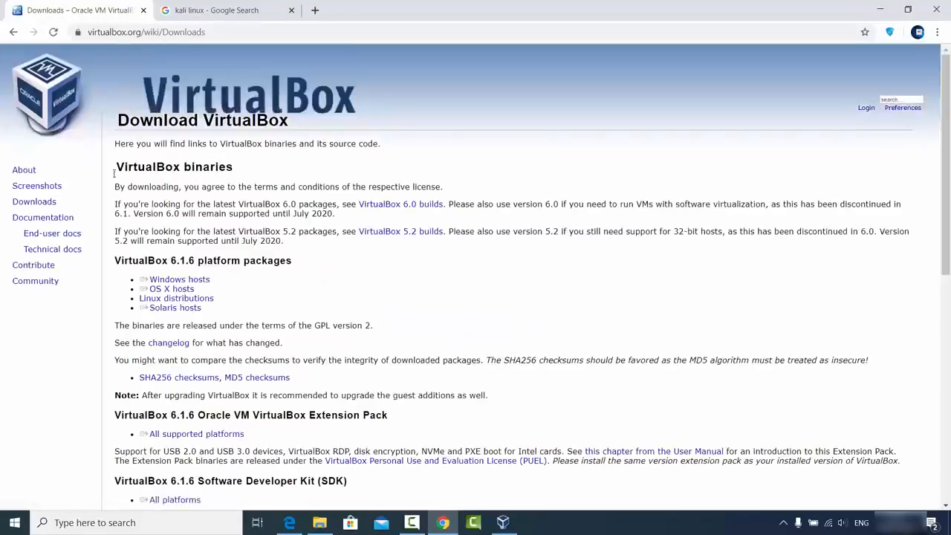
double_click(38, 202)
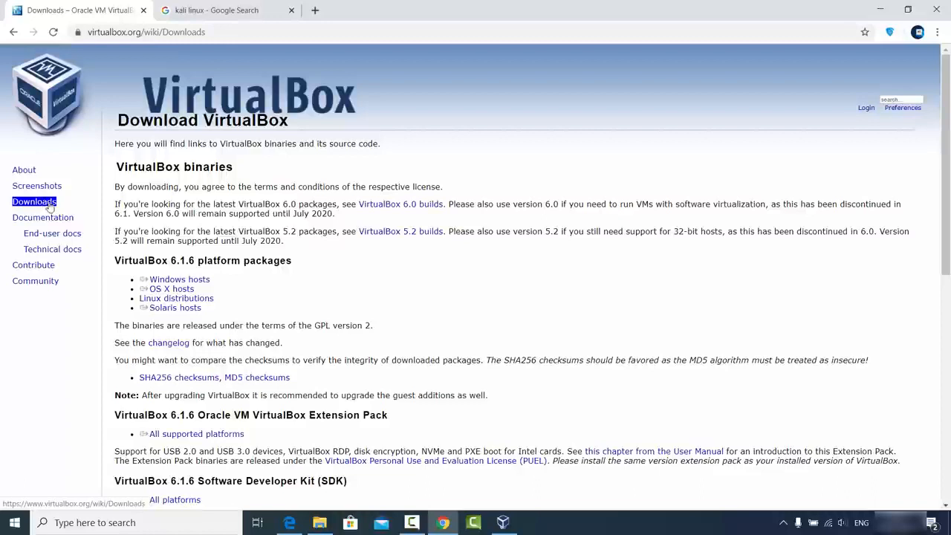
left_click(61, 204)
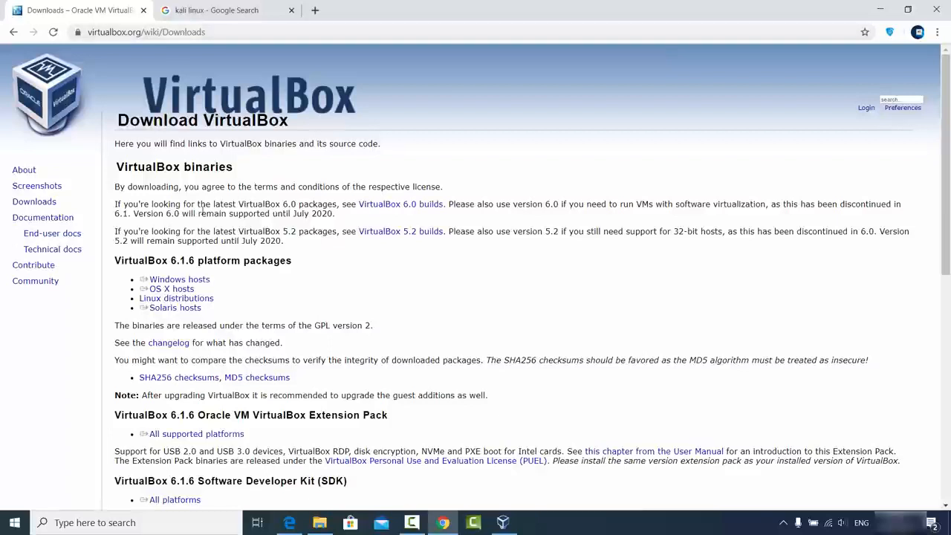
left_click(193, 281)
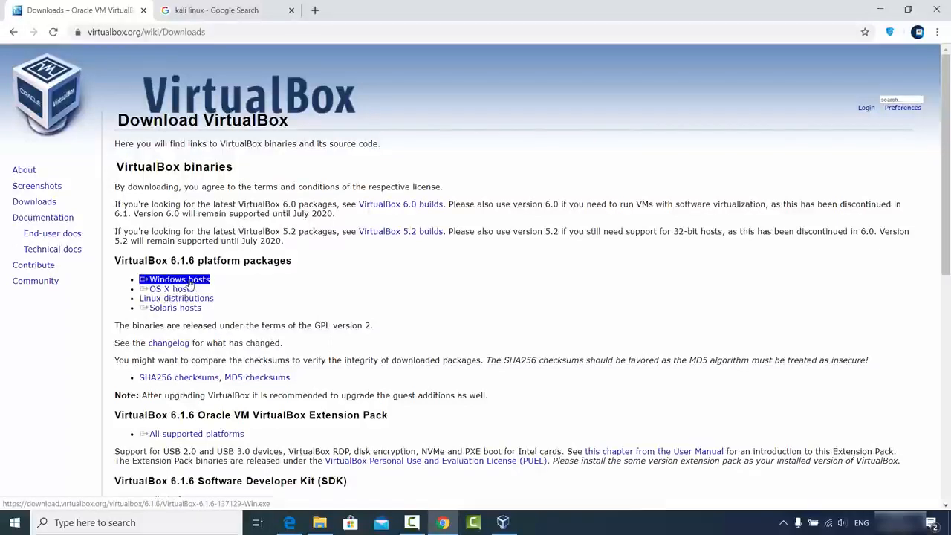
left_click(331, 290)
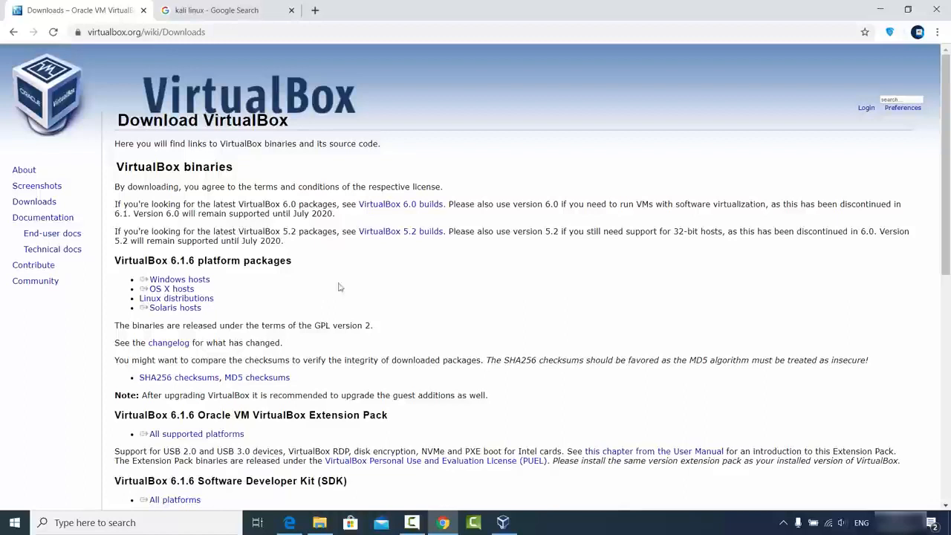
- Minimize and restore Chrome, then switch to the 'kali linux' search results tab
left_click(874, 14)
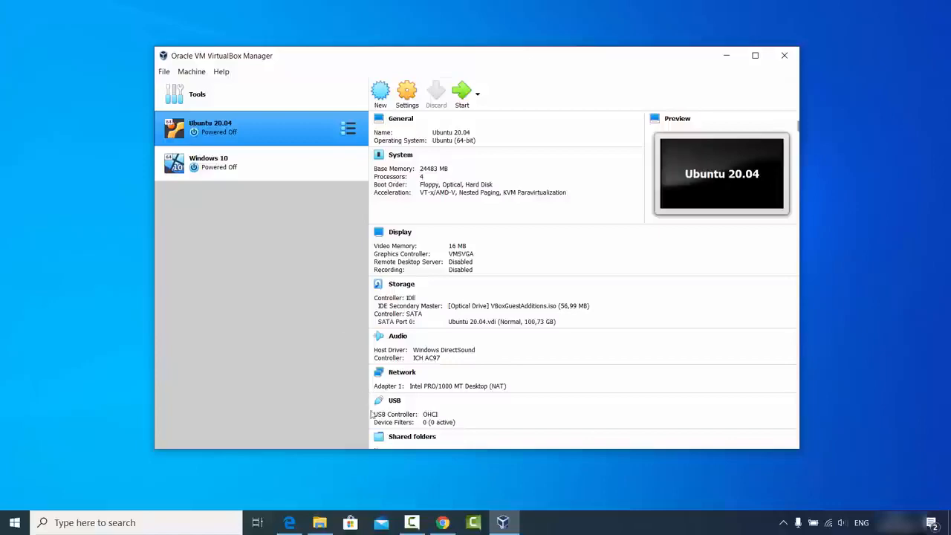
left_click(443, 523)
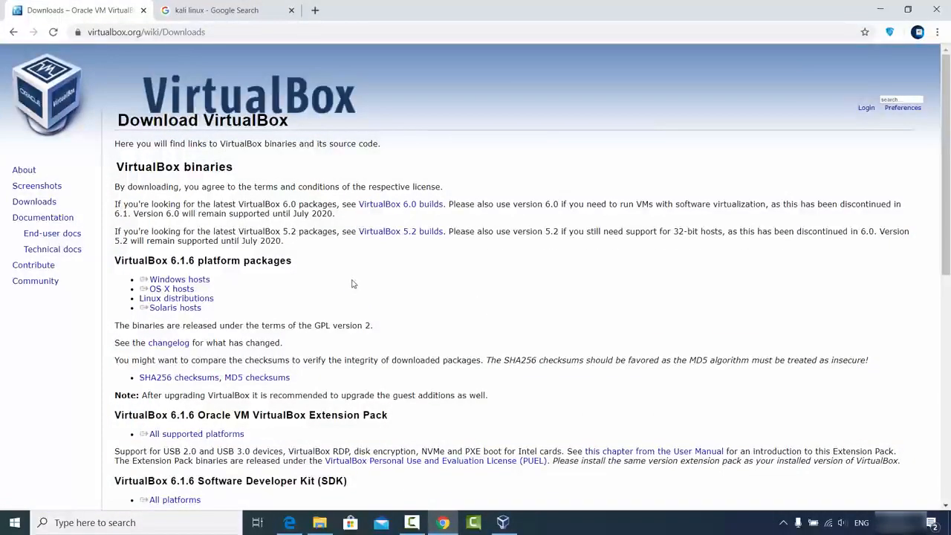
left_click(238, 11)
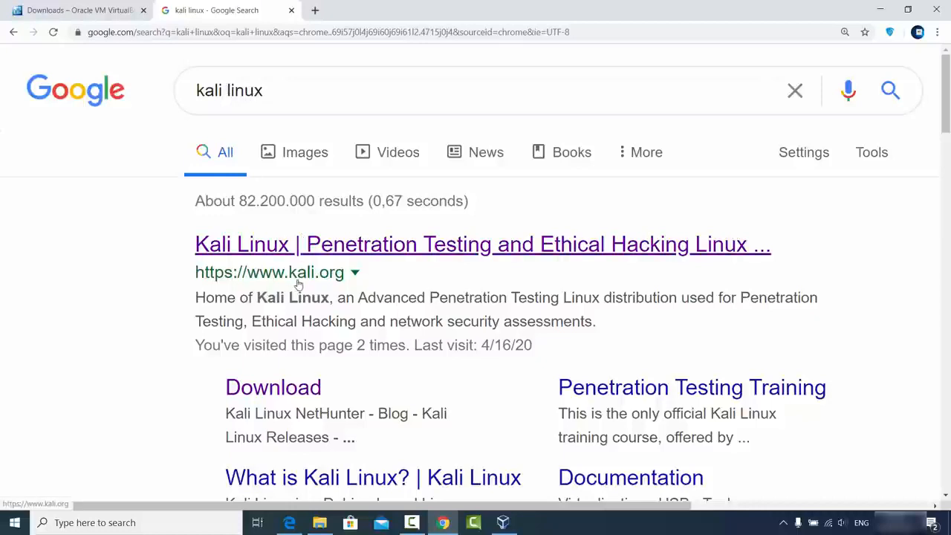
- Go to kali.org and open its Download Kali Linux page
left_click(344, 255)
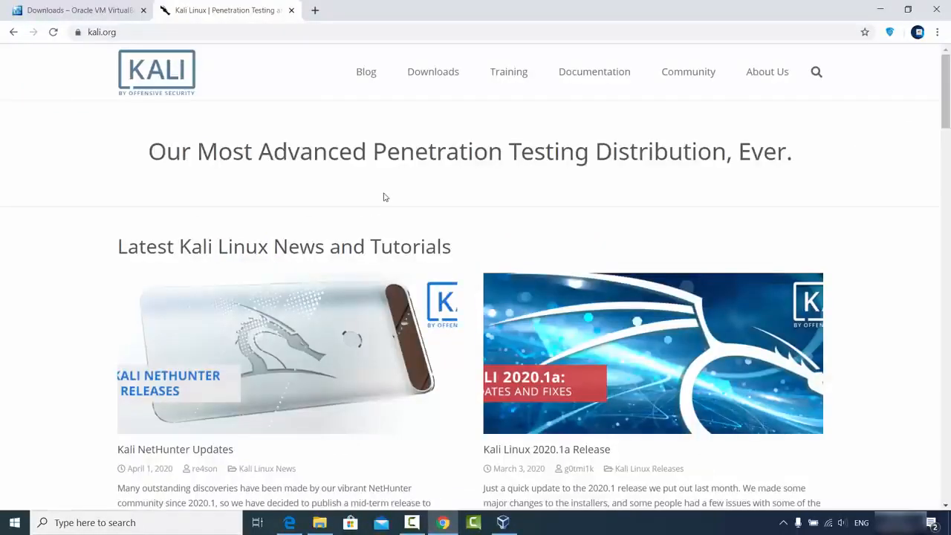
mouse_move(431, 77)
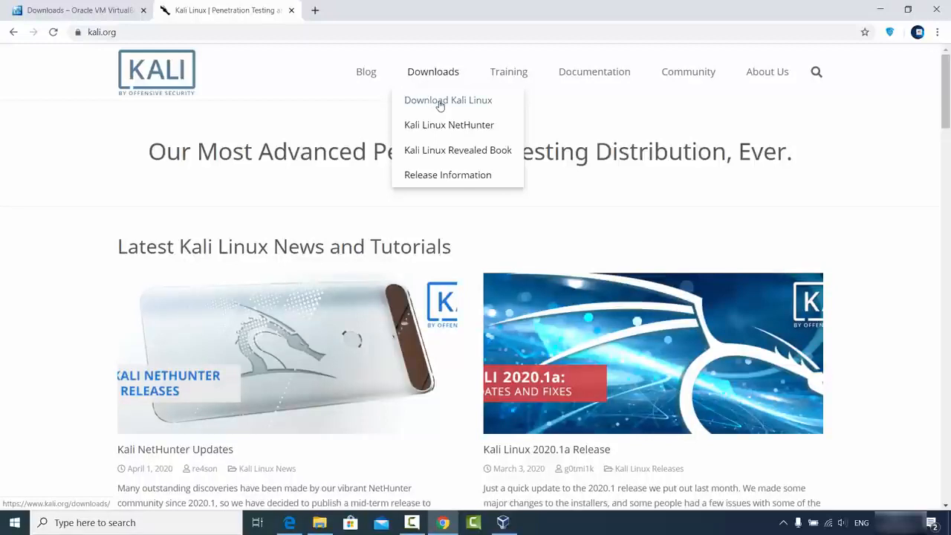
left_click(440, 105)
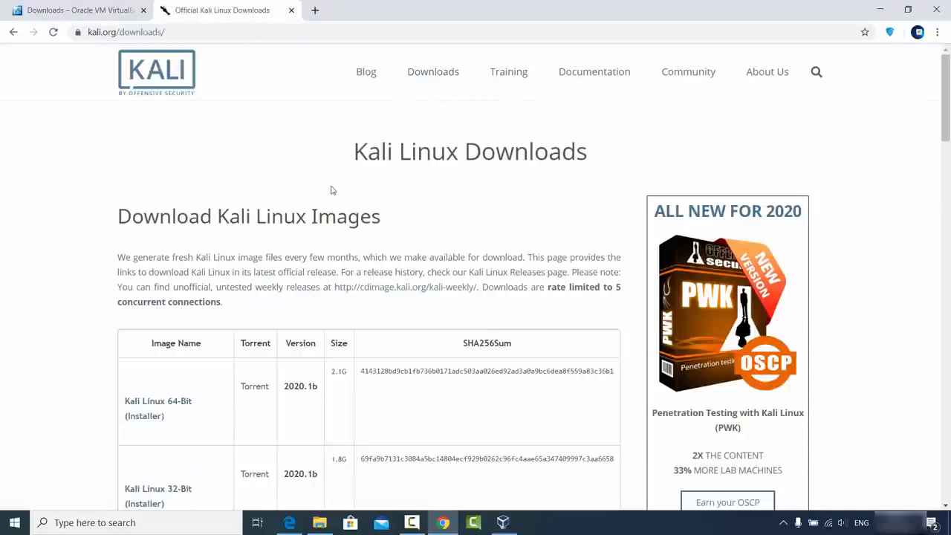
scroll(289, 238, "down", 3)
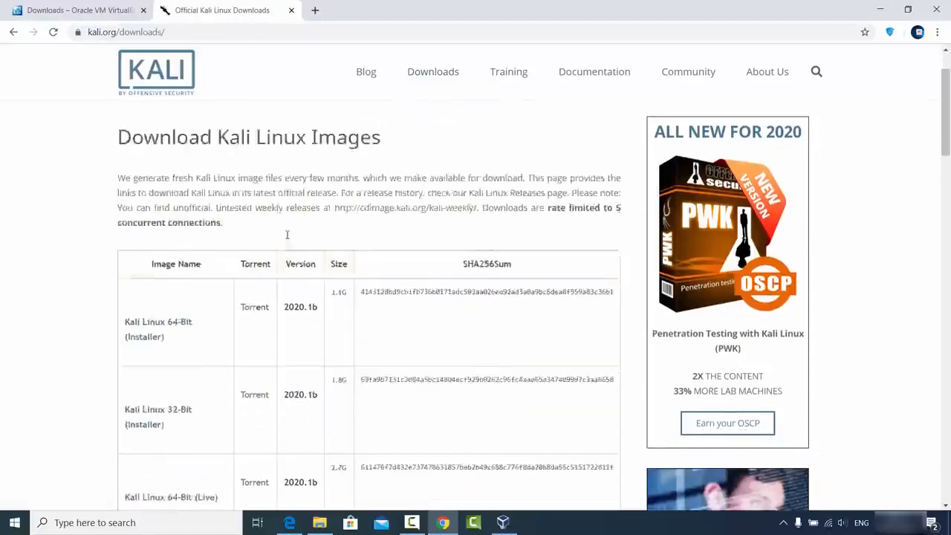
scroll(289, 239, "down", 3)
scroll(289, 239, "up", 3)
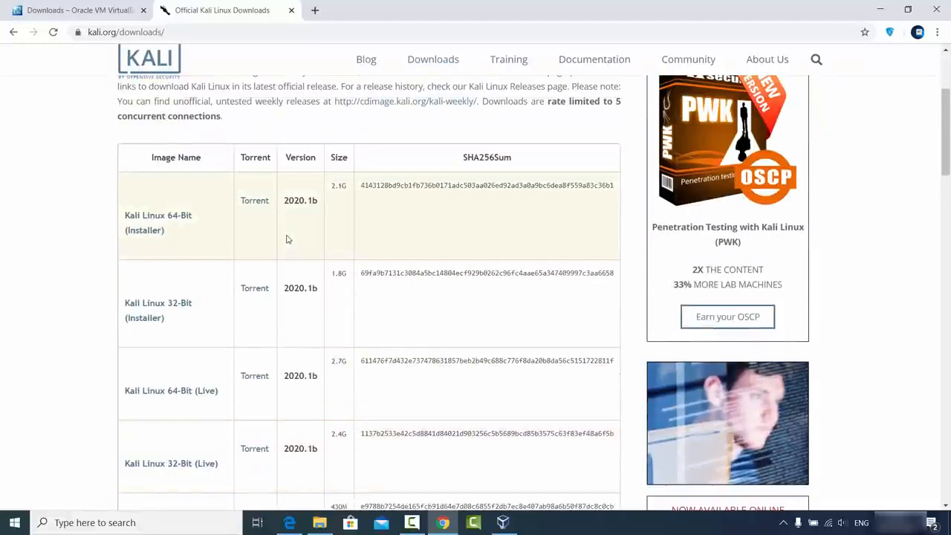
- Start the Kali Linux 64-Bit (Installer) download, cancel it, and minimize Chrome
left_click(156, 218)
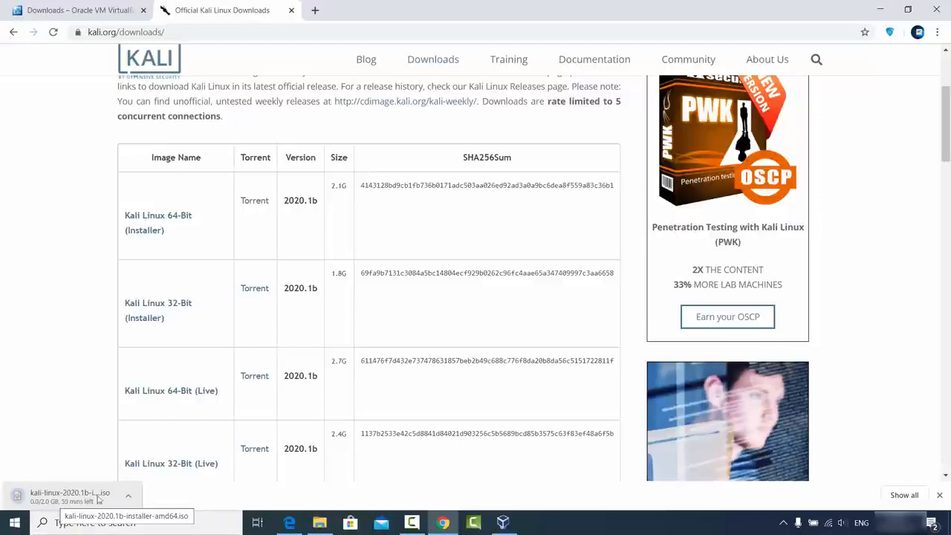
left_click(128, 500)
left_click(132, 477)
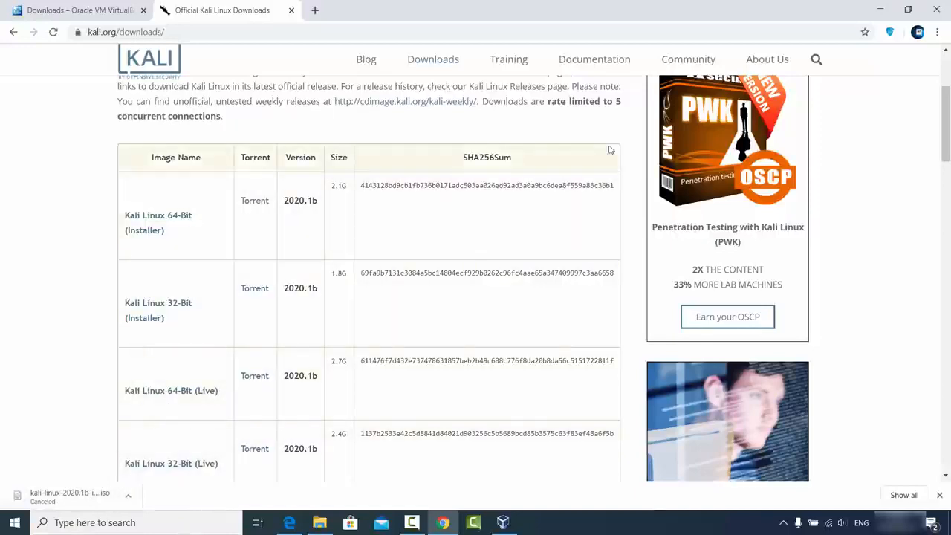
left_click(880, 8)
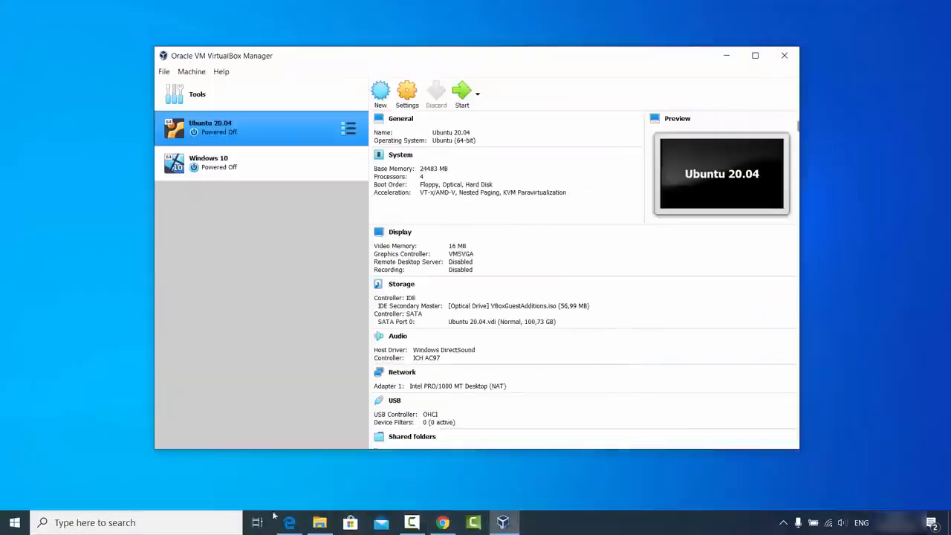
left_click(321, 524)
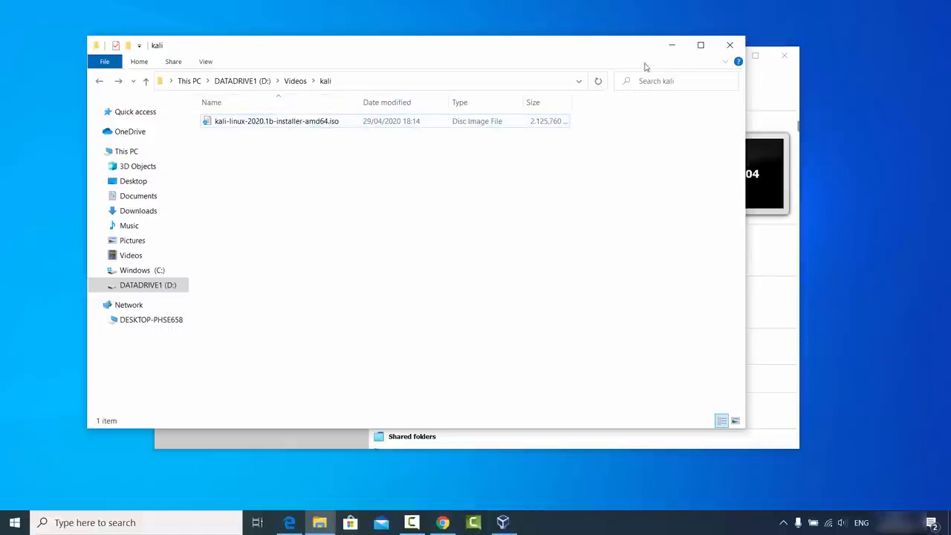
left_click(672, 45)
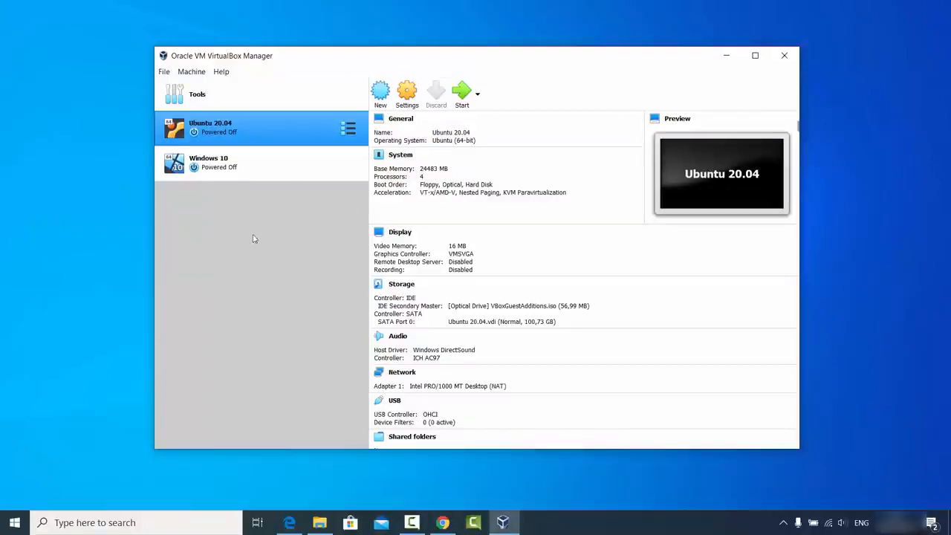
- Create a new VM named kali, type Linux, version Debian (64-bit), and proceed to memory
left_click(381, 99)
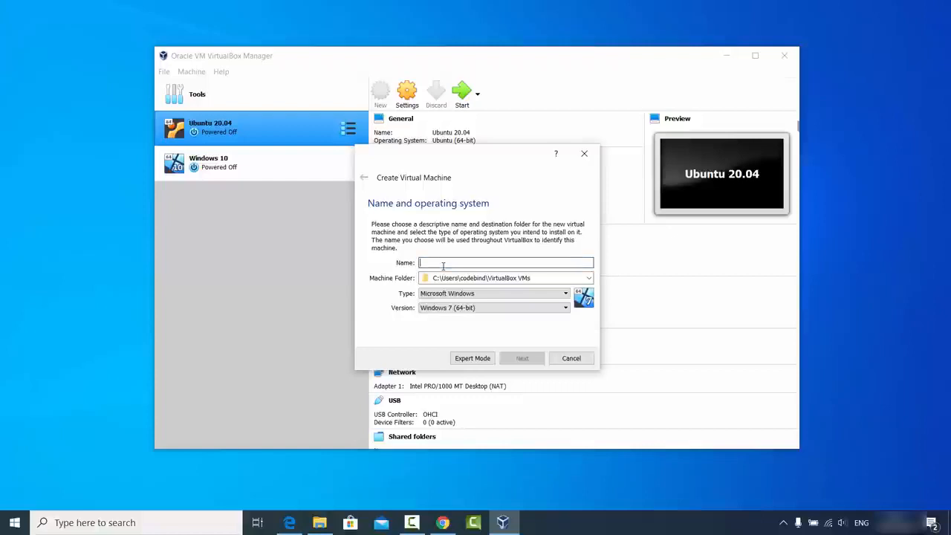
type("kali")
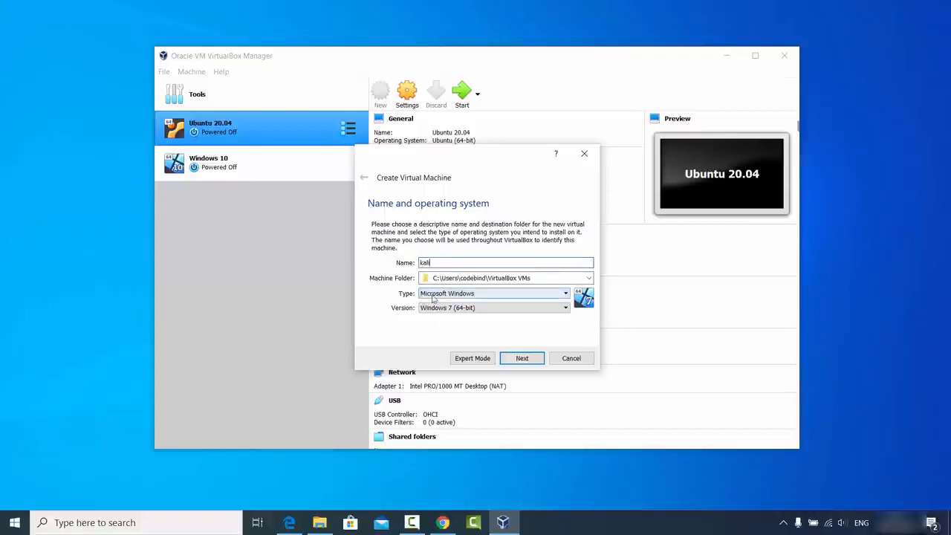
left_click(428, 294)
left_click(433, 311)
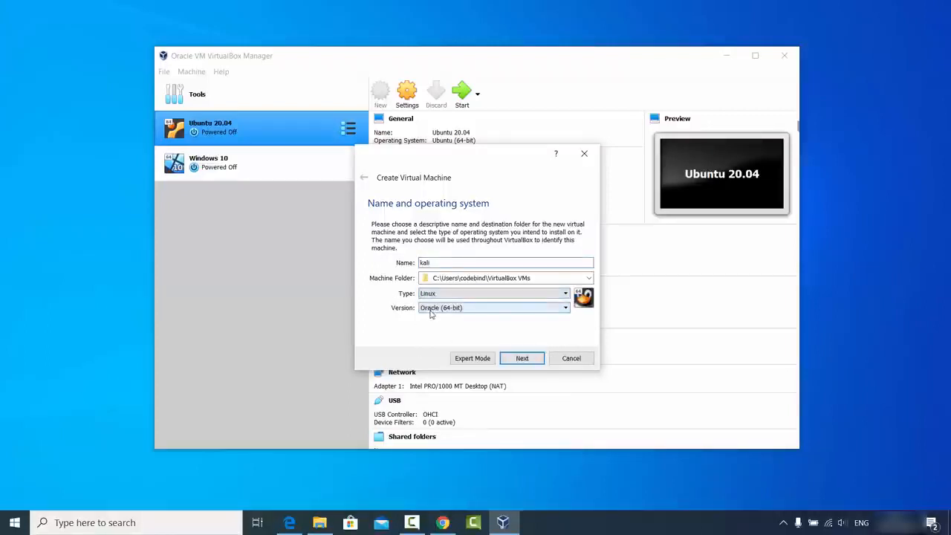
left_click(436, 309)
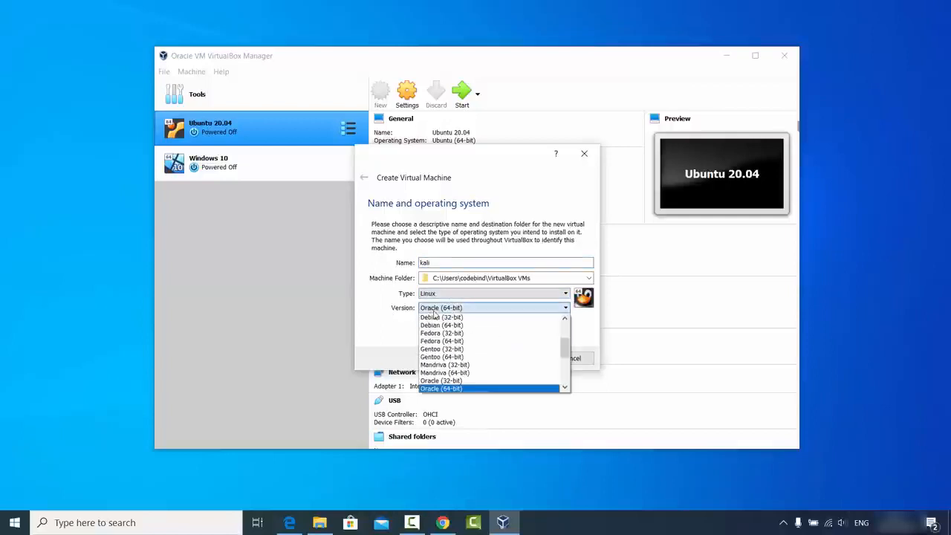
scroll(470, 349, "up", 3)
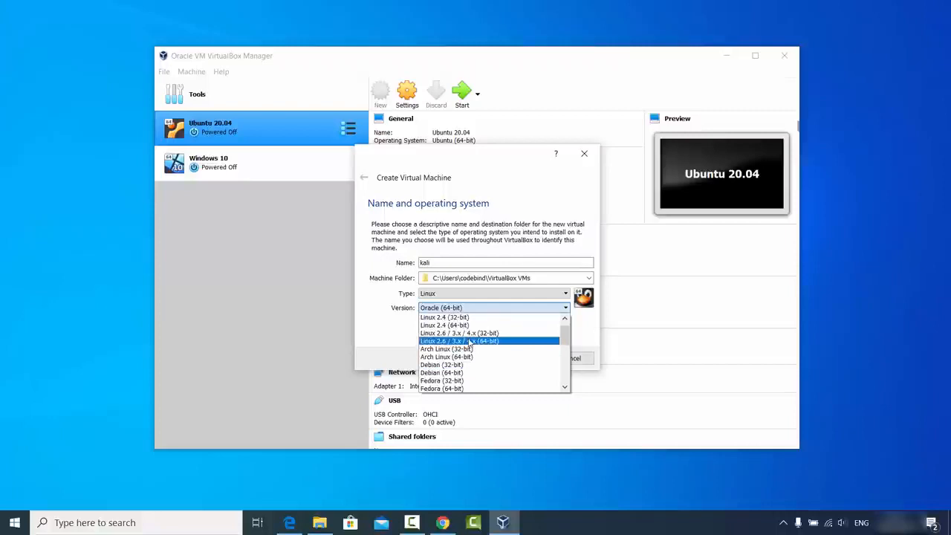
scroll(470, 342, "down", 1)
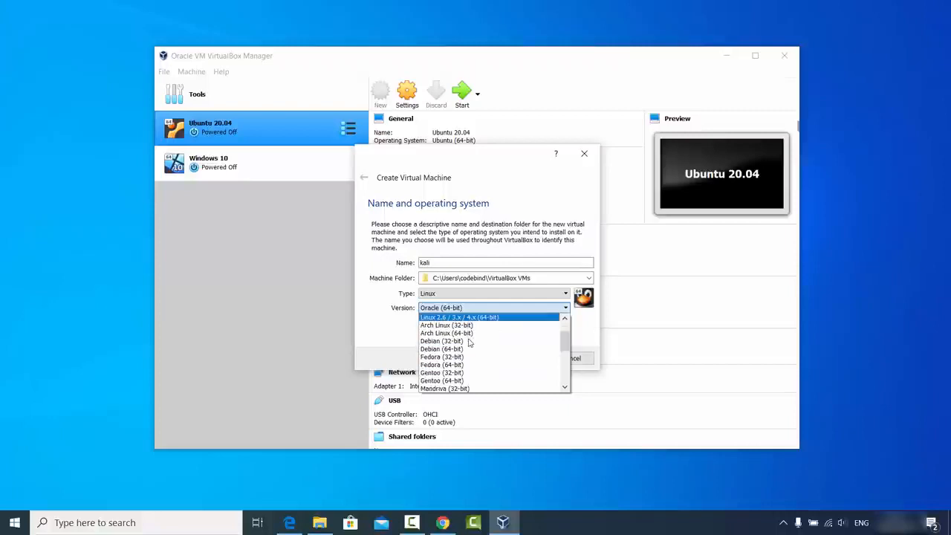
left_click(445, 349)
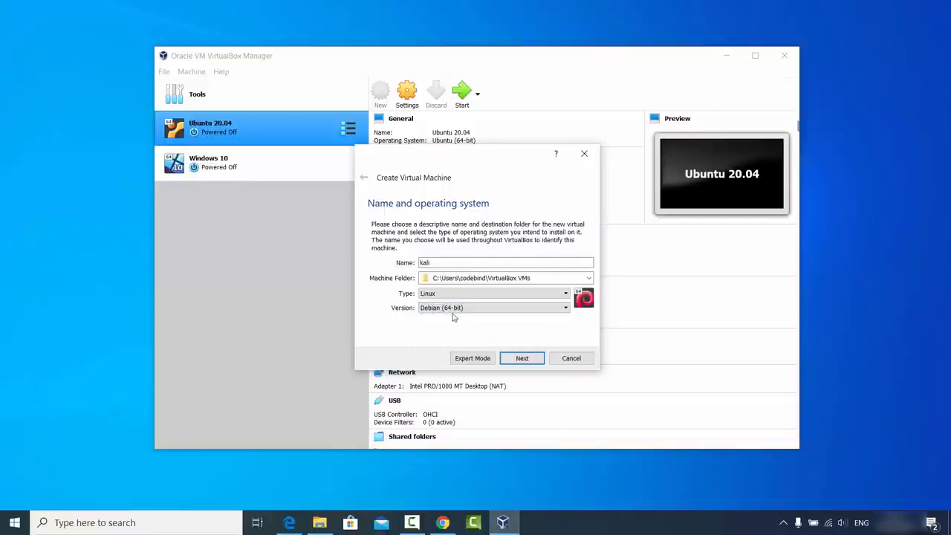
left_click(518, 358)
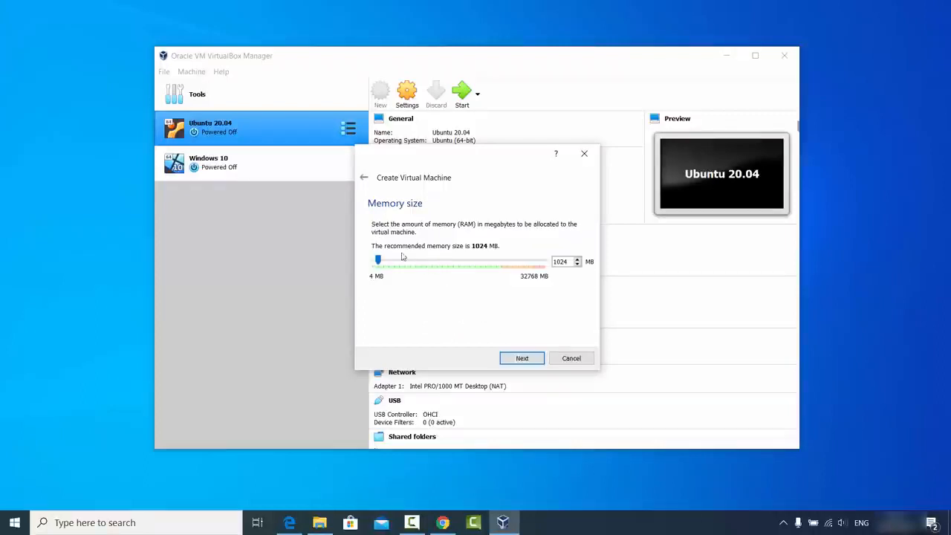
- Allocate 24483 MB of memory and choose 'Create a virtual hard disk now'
left_click_drag(378, 259, 503, 273)
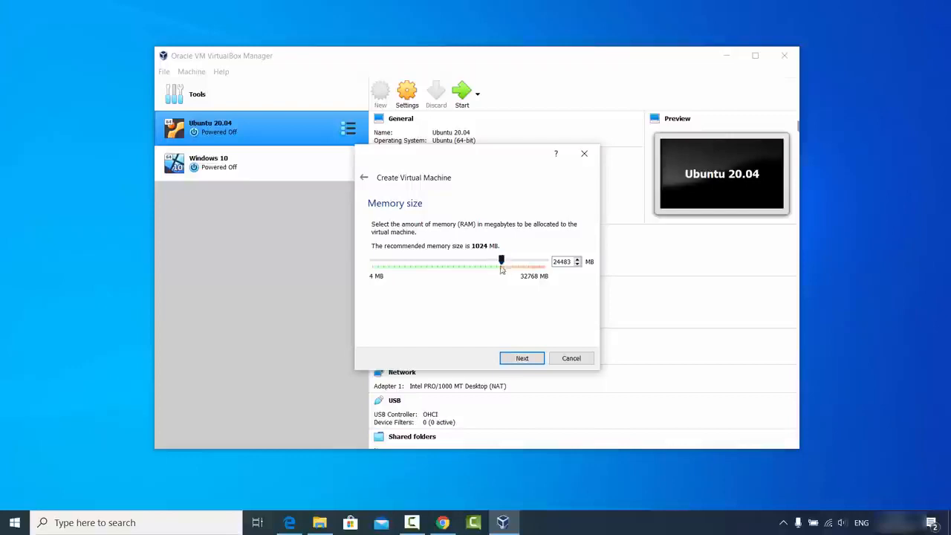
left_click(522, 358)
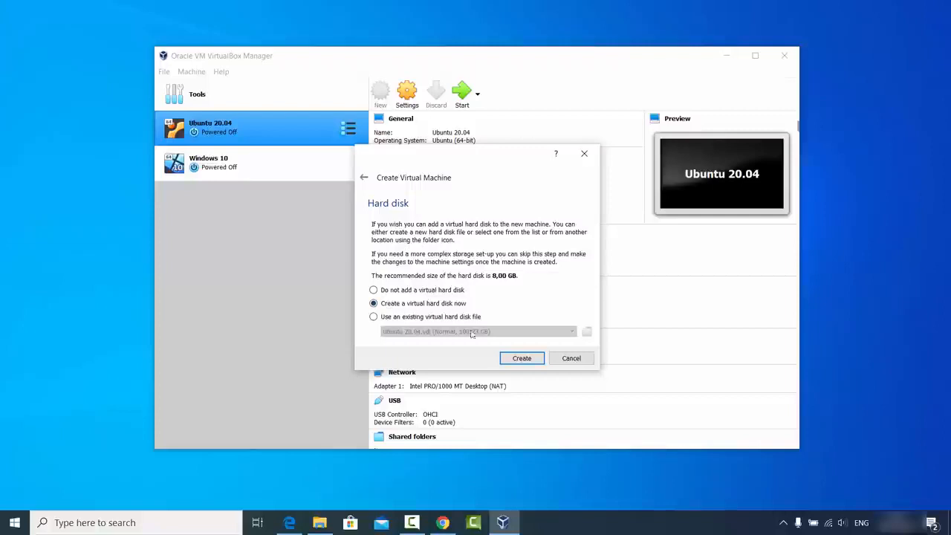
left_click(520, 360)
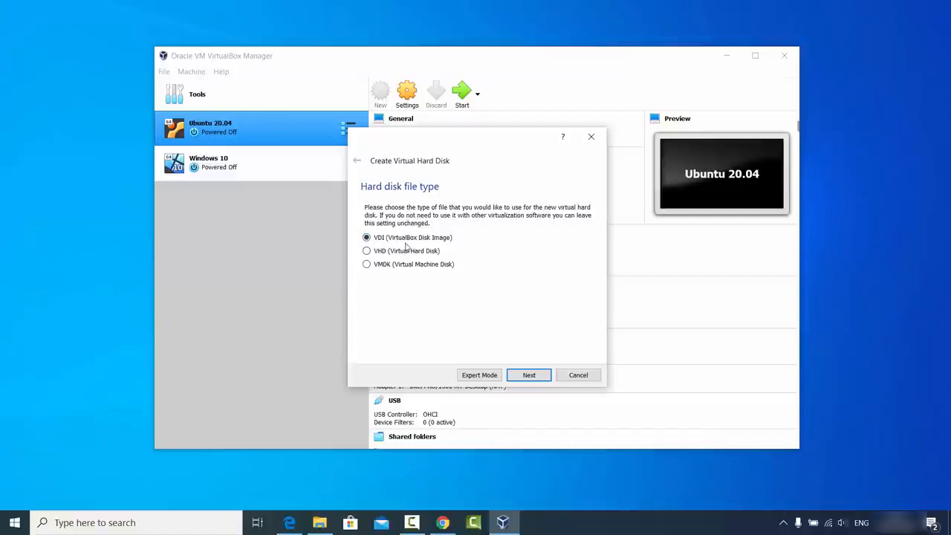
- Create a dynamically allocated VDI disk kali.vdi of about 100,73 GB
left_click(527, 375)
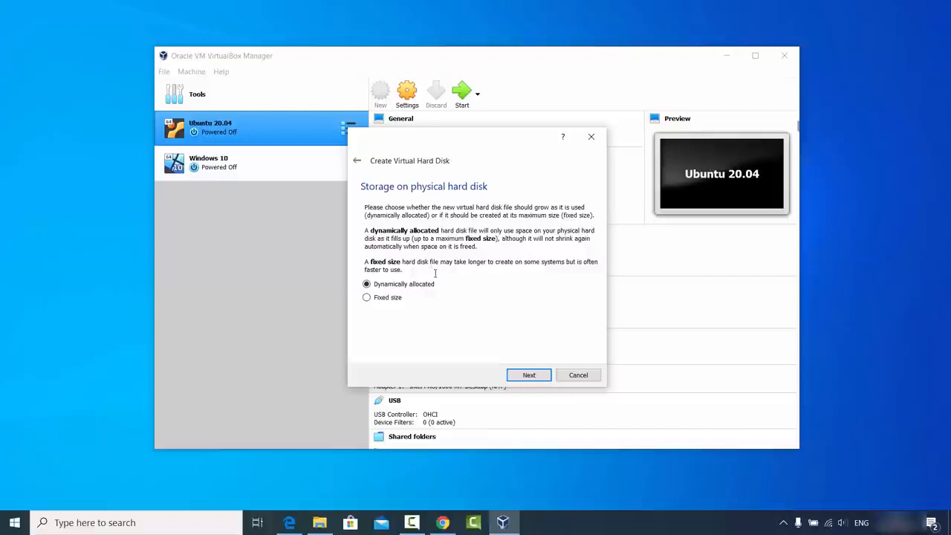
left_click(529, 376)
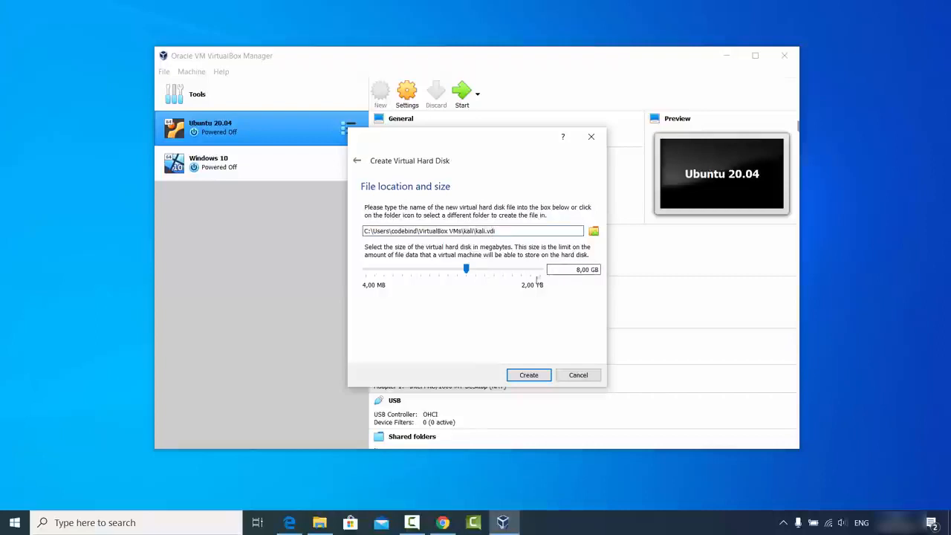
left_click_drag(467, 269, 502, 278)
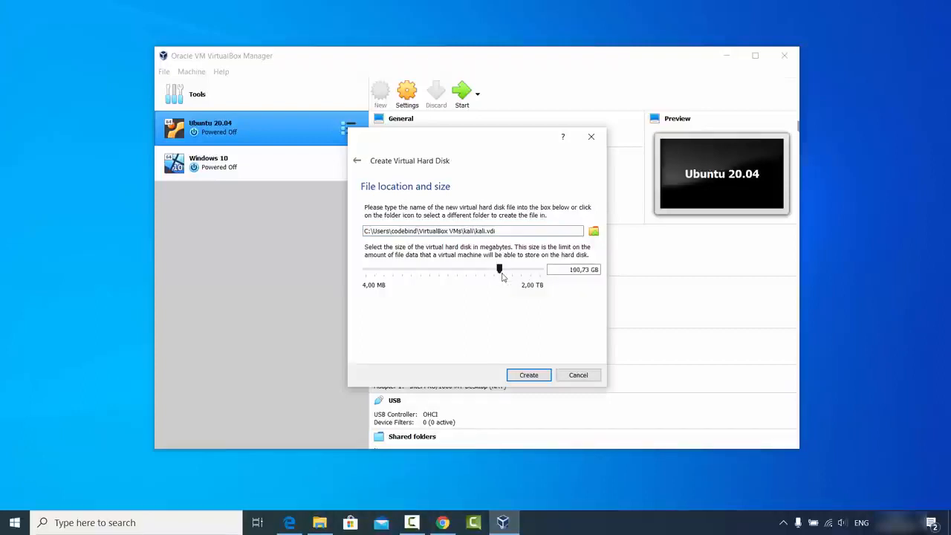
left_click(529, 375)
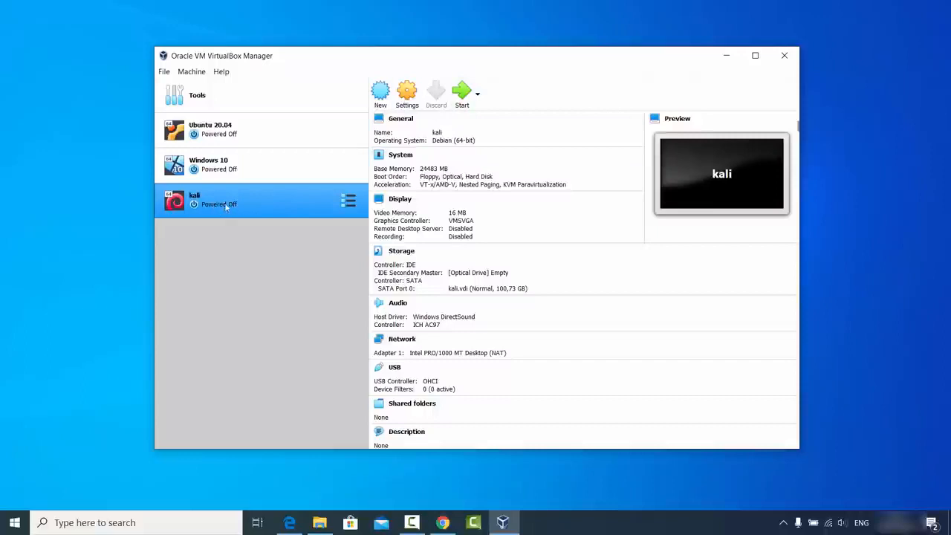
- Open the Settings dialog for the kali VM
left_click(407, 102)
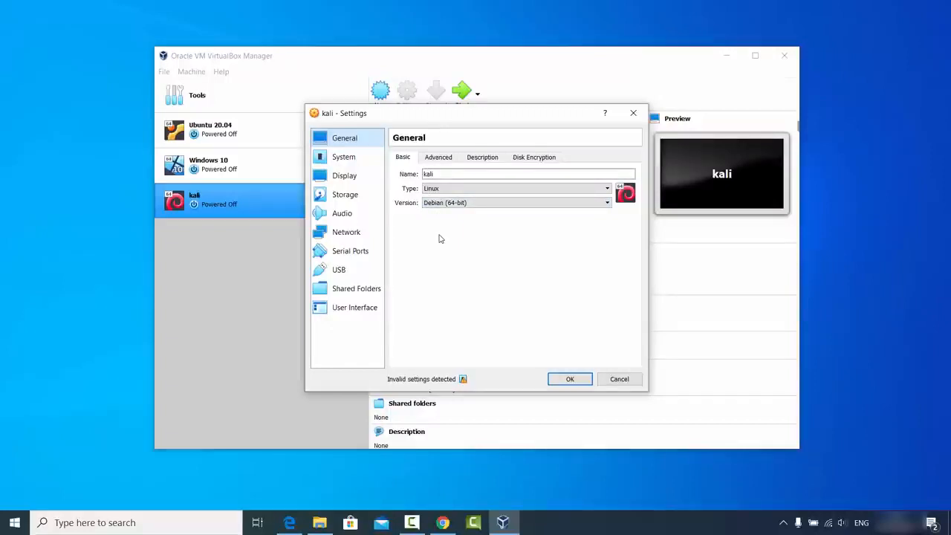
- Set Shared Clipboard and Drag'n'Drop to Bidirectional under General > Advanced
left_click(441, 159)
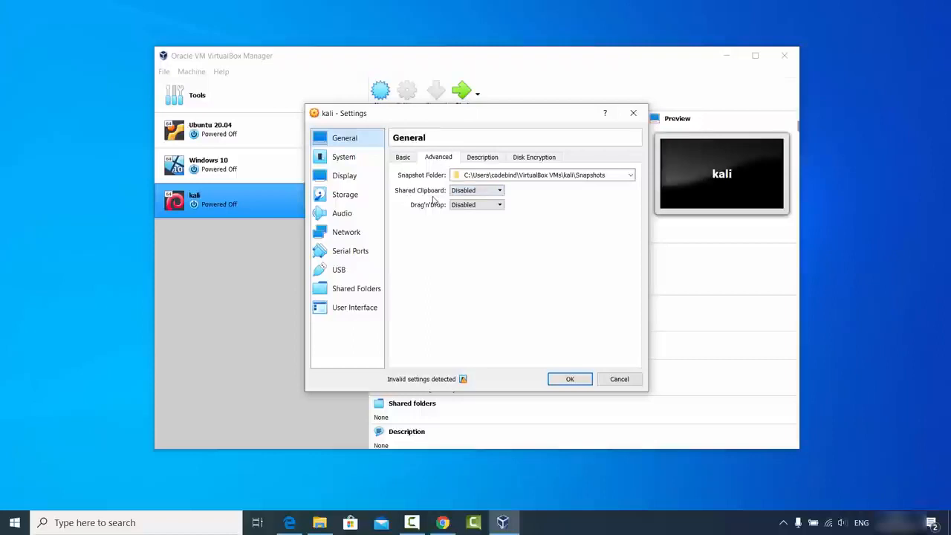
left_click(461, 192)
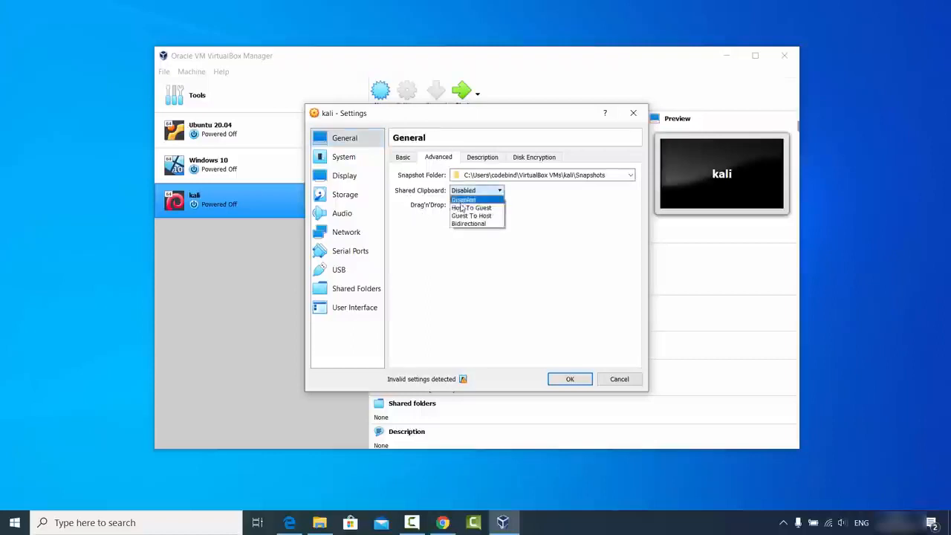
left_click(463, 223)
left_click(468, 205)
left_click(468, 238)
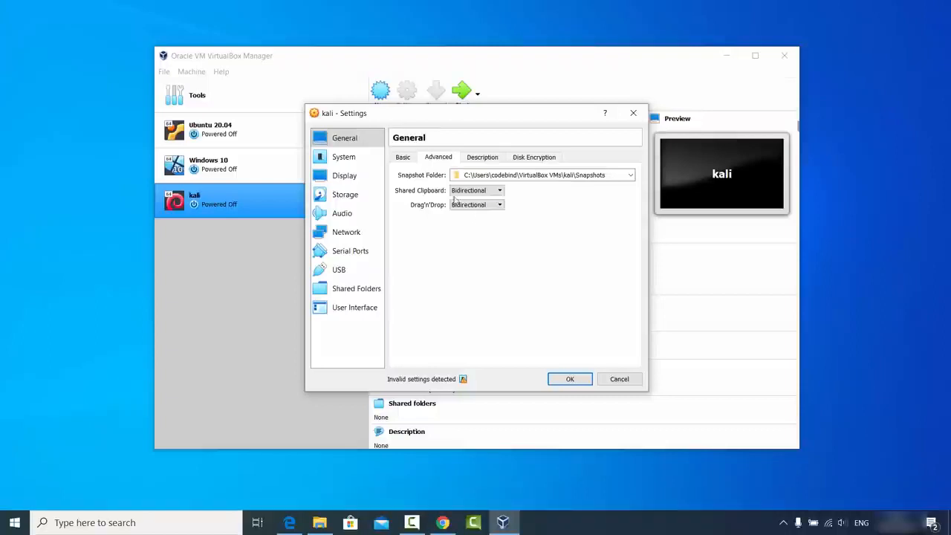
left_click(480, 158)
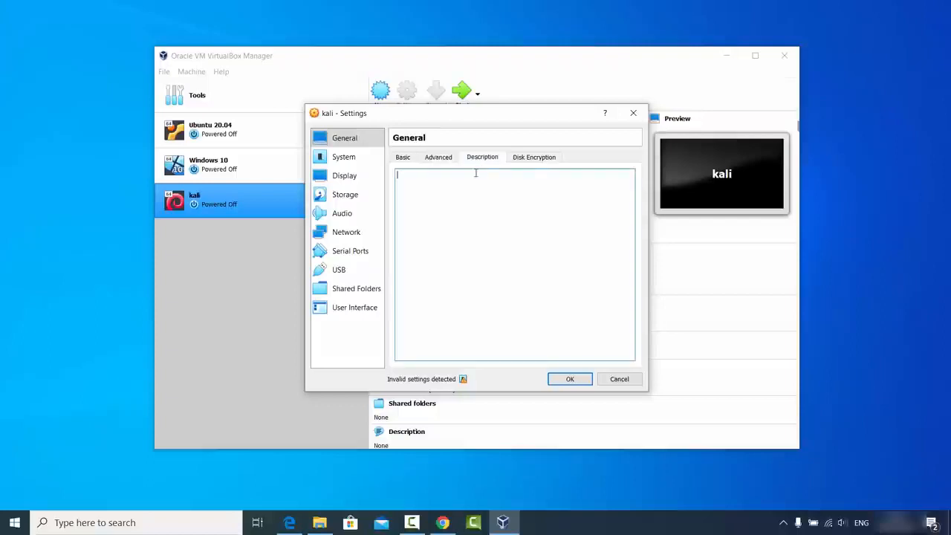
left_click(534, 159)
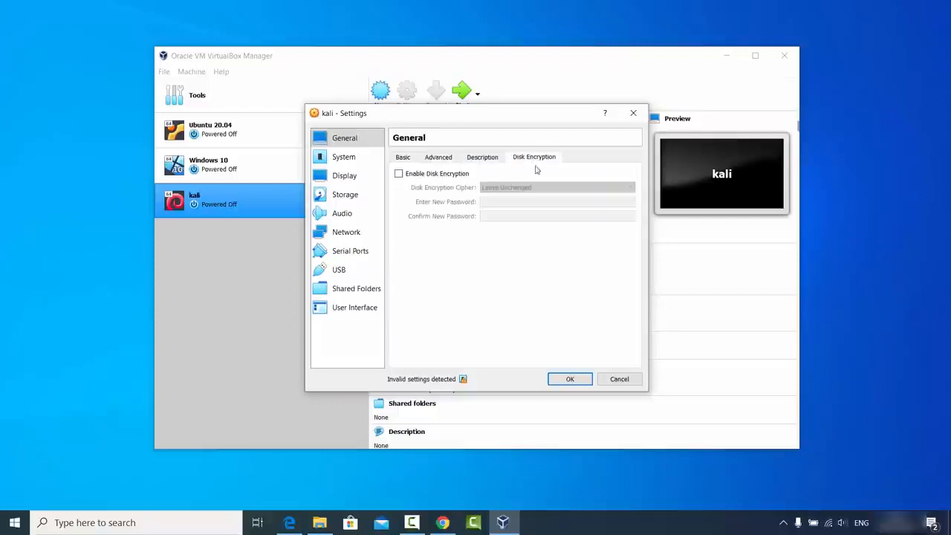
- Give the kali VM 4 processors under System > Processor
left_click(353, 163)
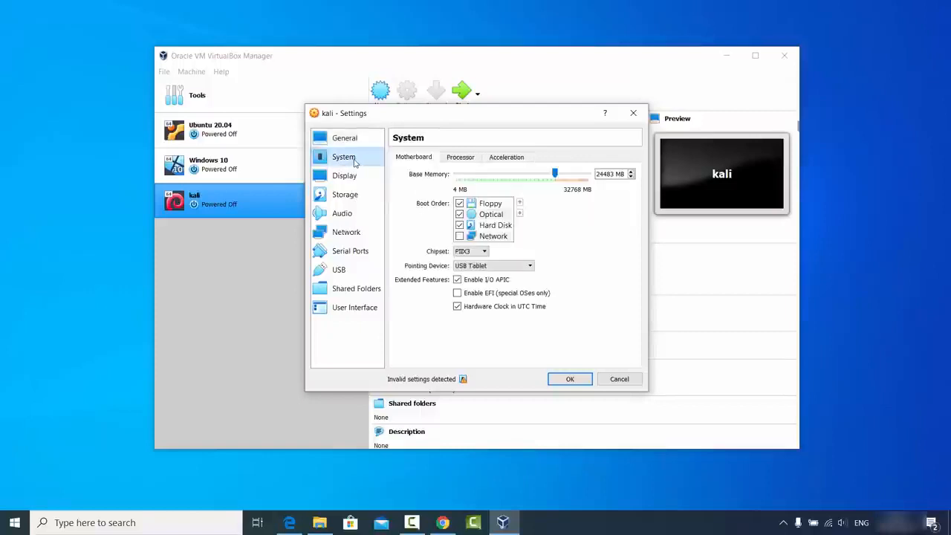
left_click(459, 158)
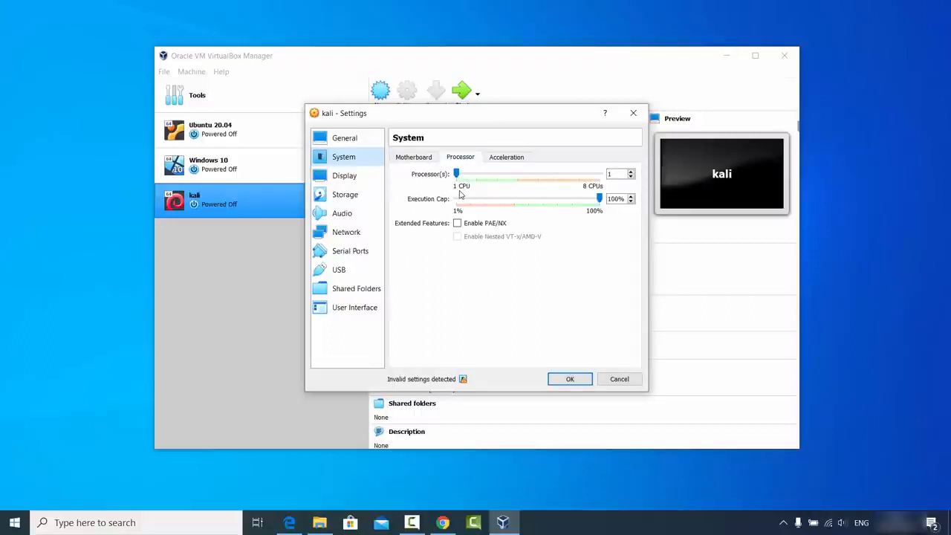
left_click(457, 174)
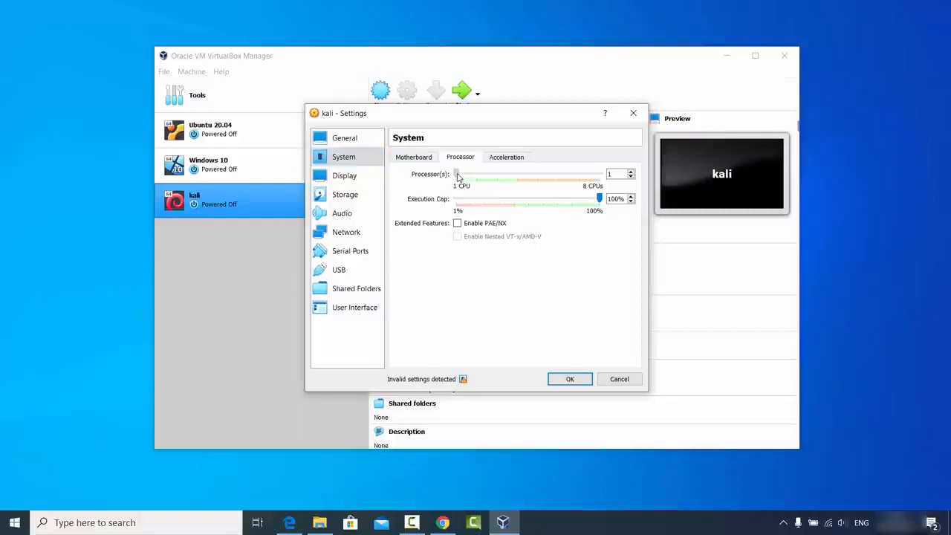
left_click_drag(461, 176, 516, 181)
left_click(361, 178)
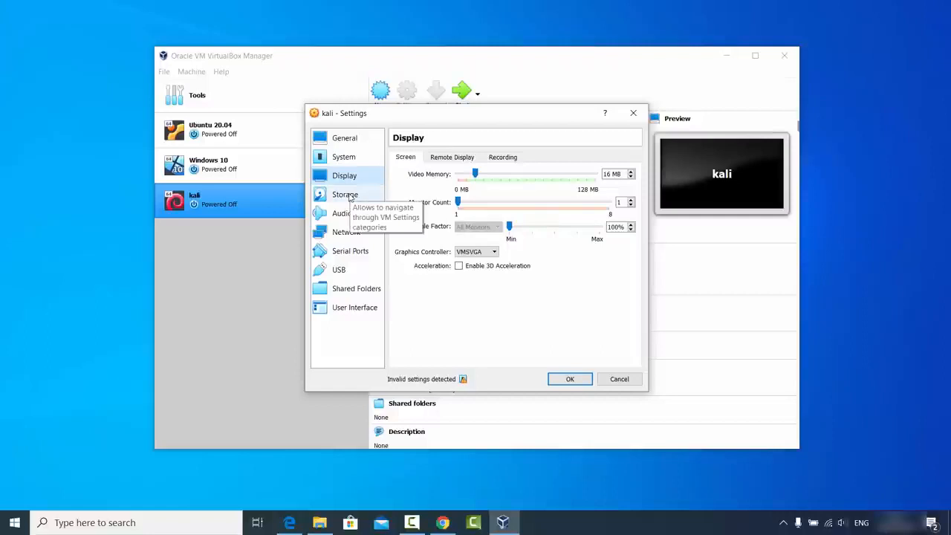
left_click(349, 196)
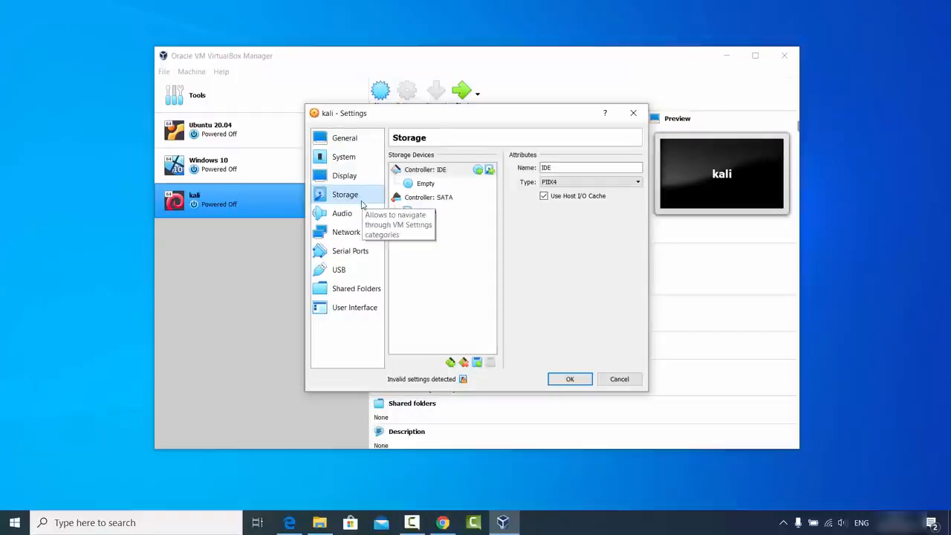
- Choose a disk file for the empty optical drive, browsing to the kali folder
left_click(427, 186)
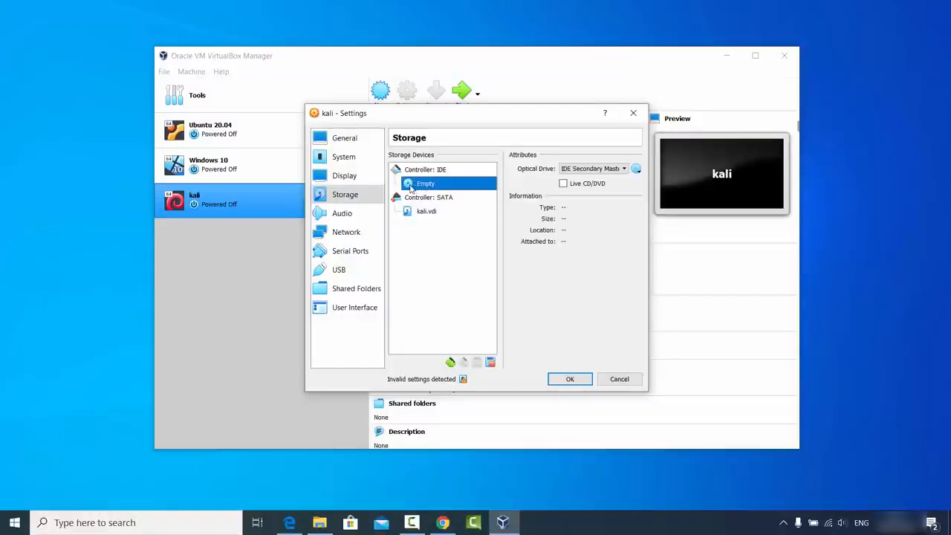
left_click(636, 171)
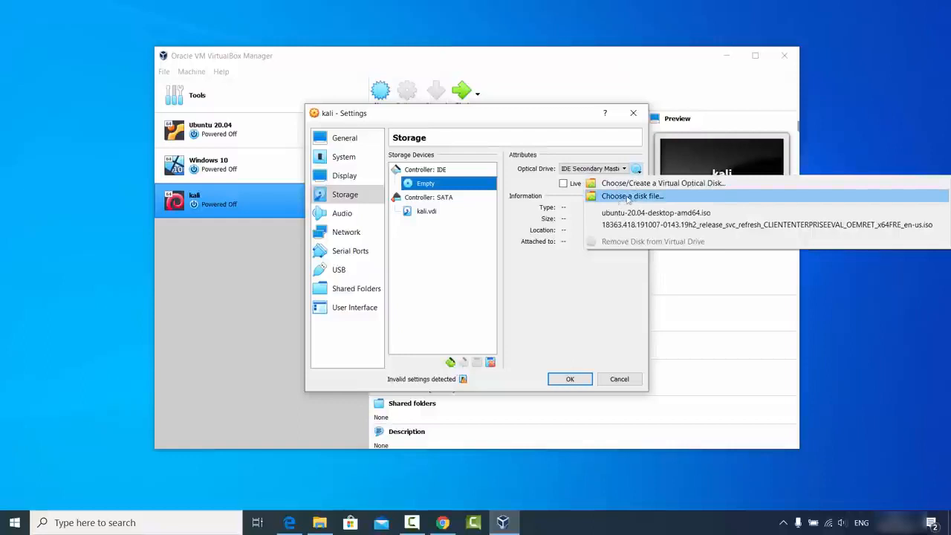
left_click(624, 200)
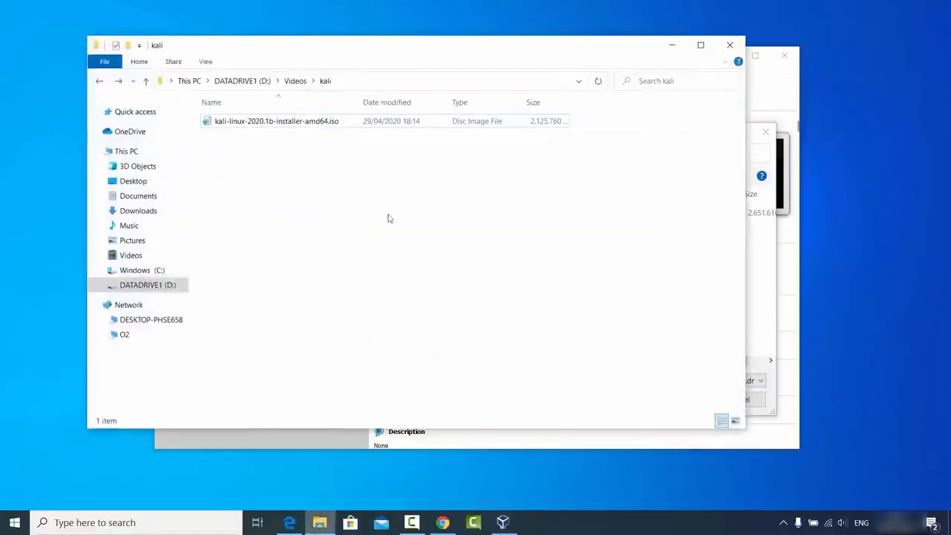
left_click(396, 80)
key("ctrl+c")
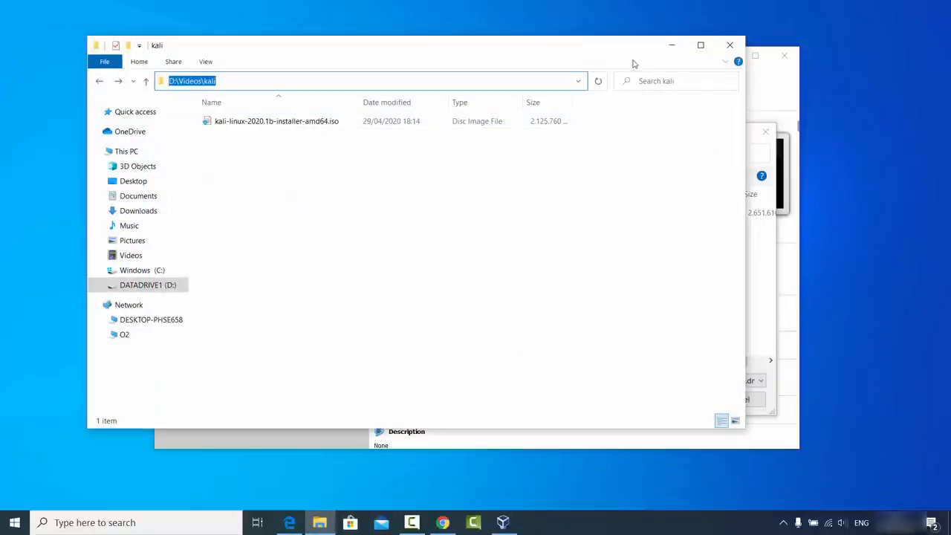
left_click(666, 48)
left_click(589, 154)
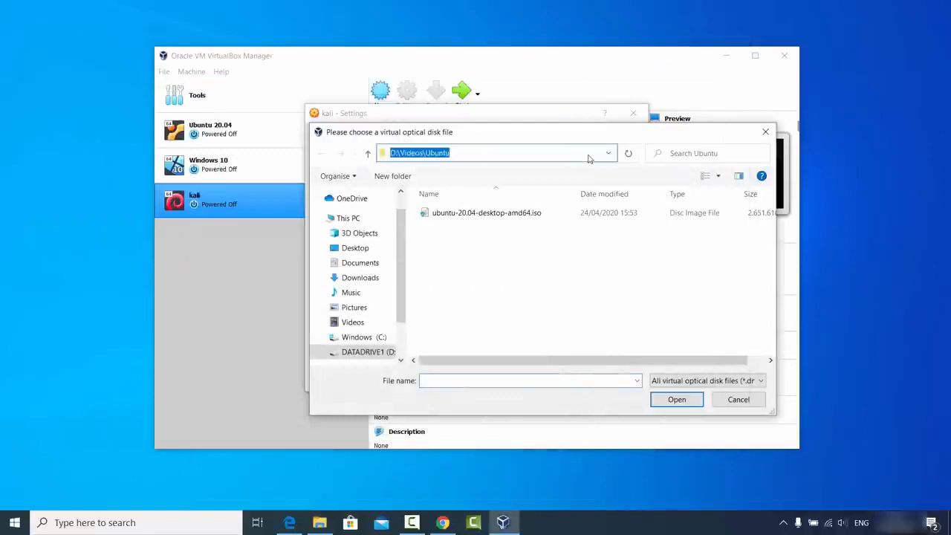
key("ctrl+v")
key("Return")
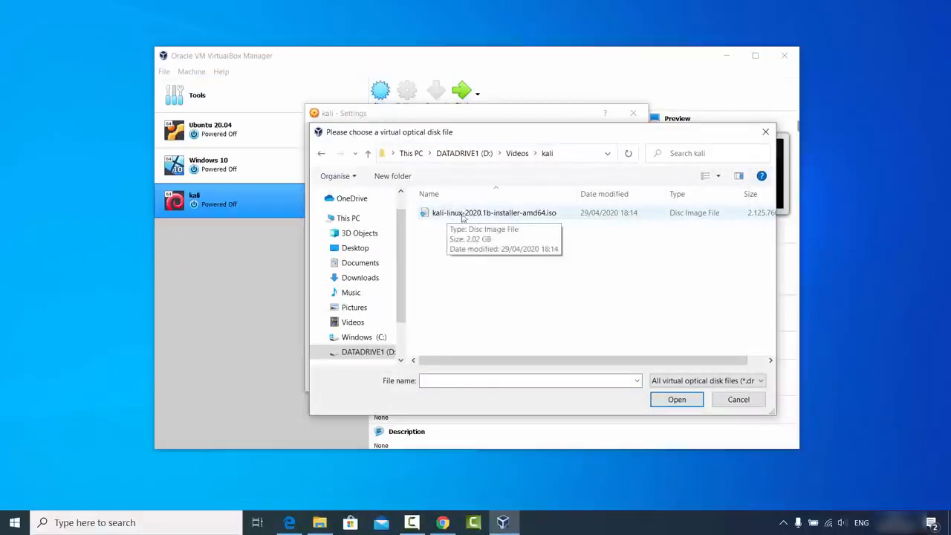
- Attach kali-linux-2020.1b-installer-amd64.iso to the optical drive and save the settings
left_click(491, 218)
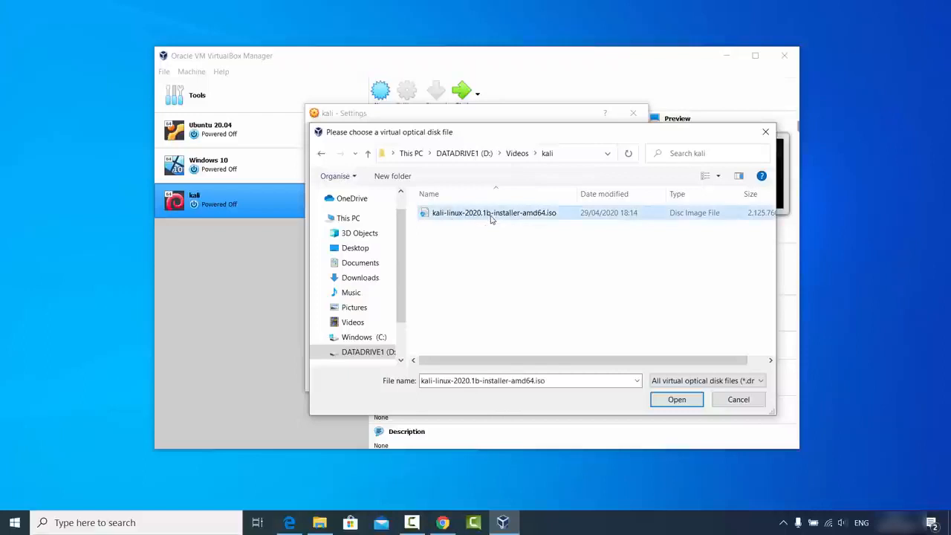
left_click(675, 400)
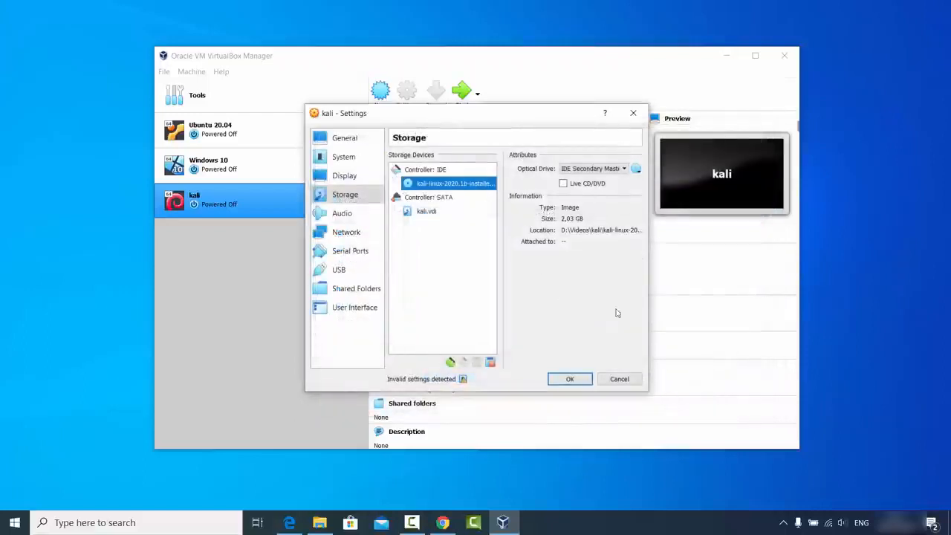
left_click_drag(648, 391, 842, 391)
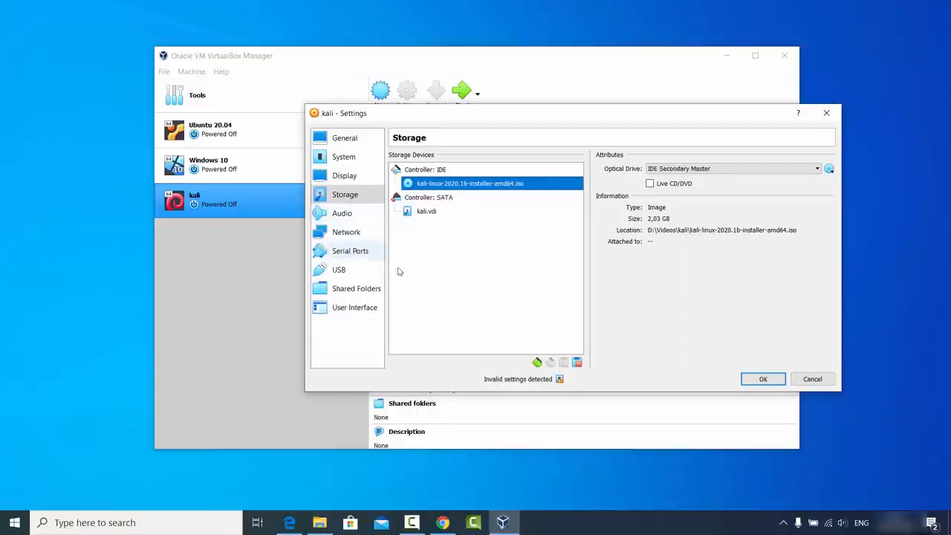
left_click(762, 380)
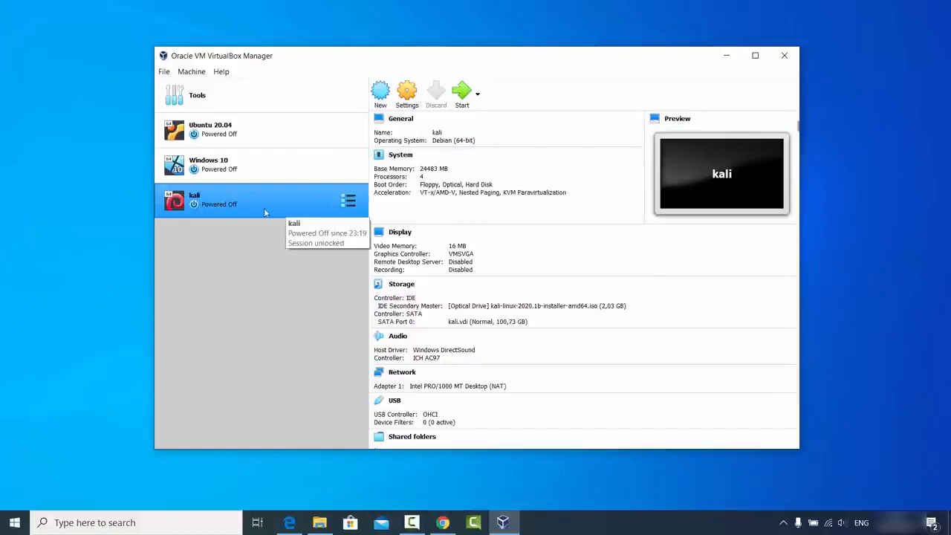
- Start the kali VM and boot it from the Kali installer ISO
left_click(465, 99)
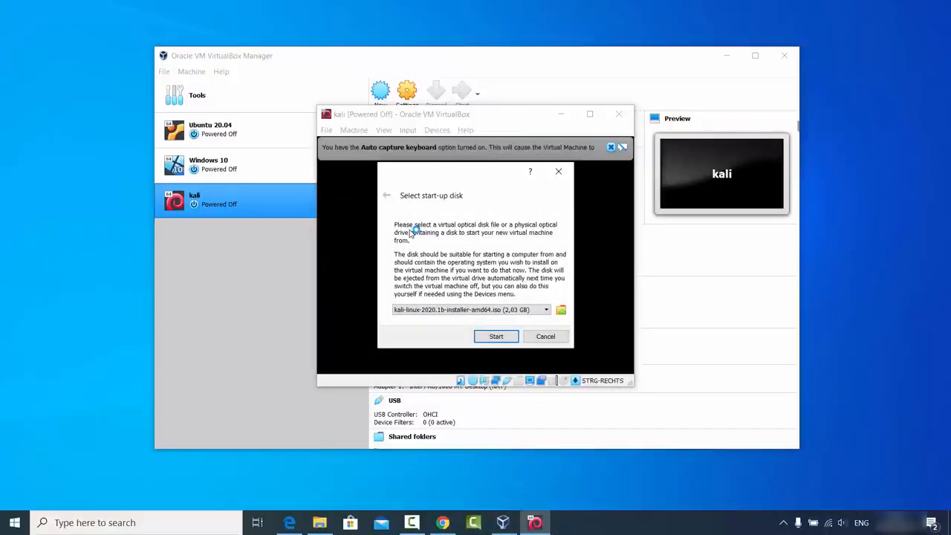
left_click(495, 337)
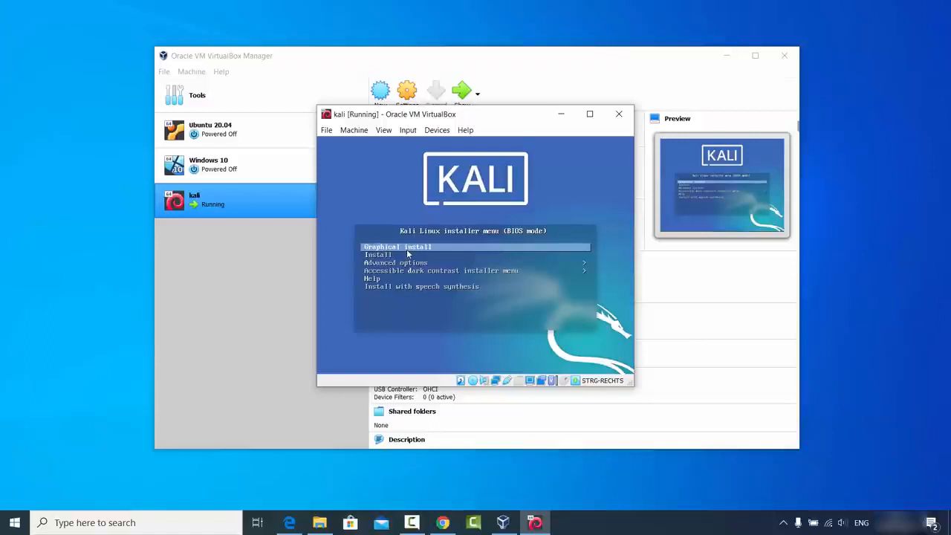
- Start Graphical install from the Kali boot menu and focus the VM window
key("Down")
key("Down")
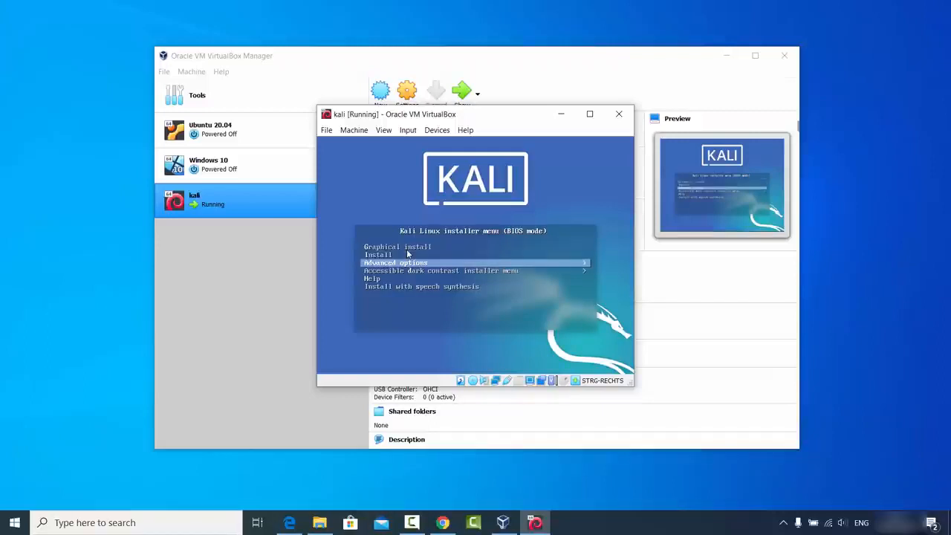
key("Down")
key("Up")
key("Up")
key("Up")
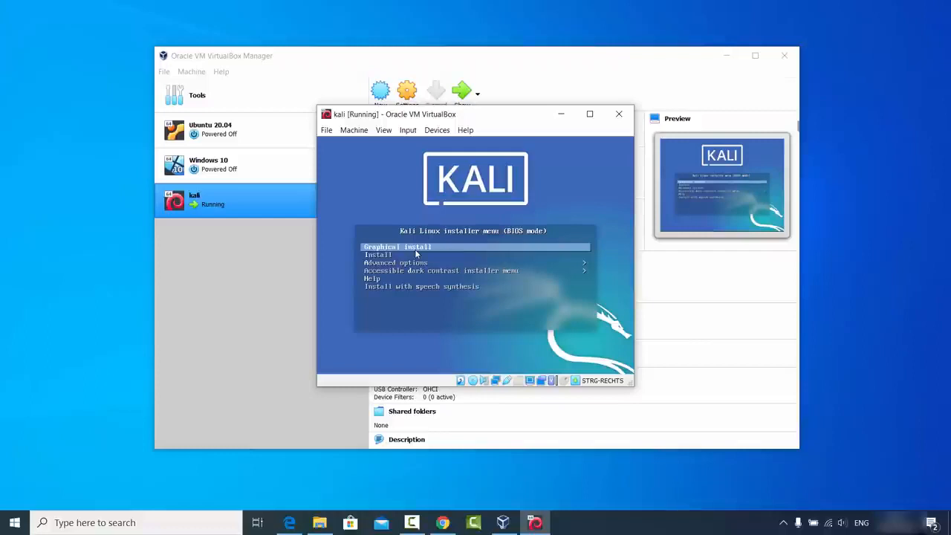
key("Return")
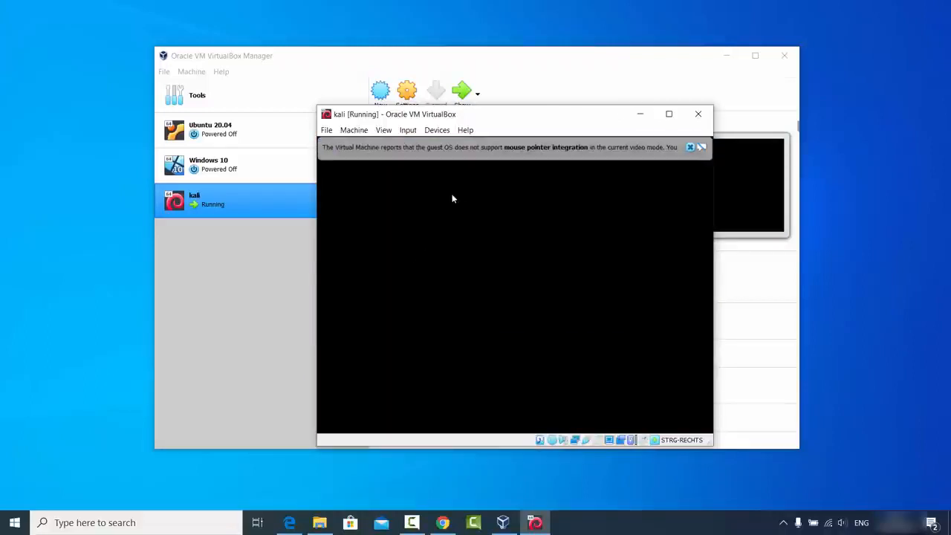
left_click(690, 148)
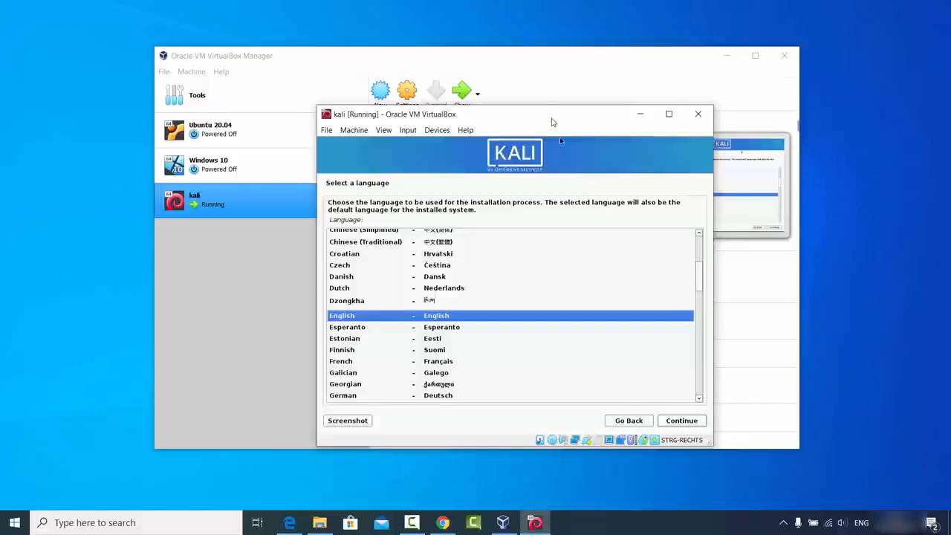
- Keep English as the installer language and United States as the location
left_click_drag(549, 117, 508, 116)
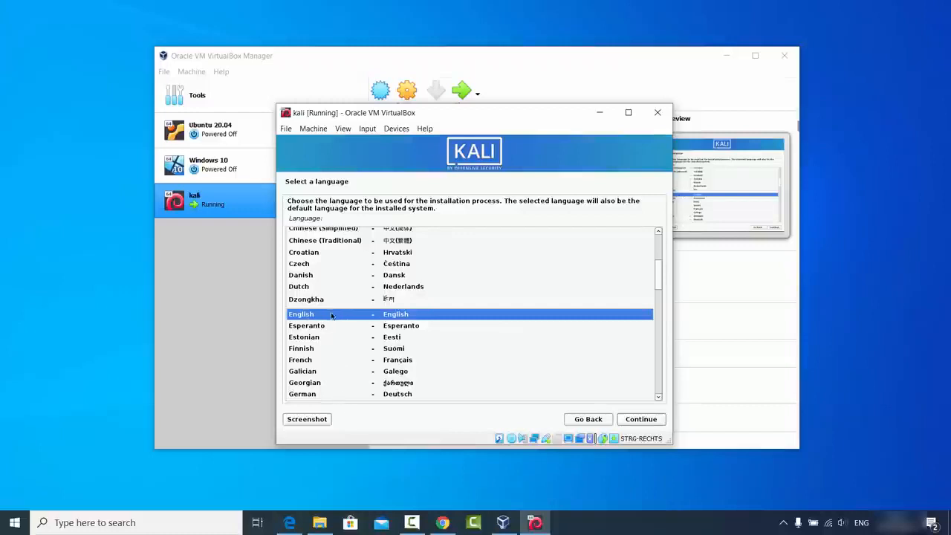
left_click(638, 421)
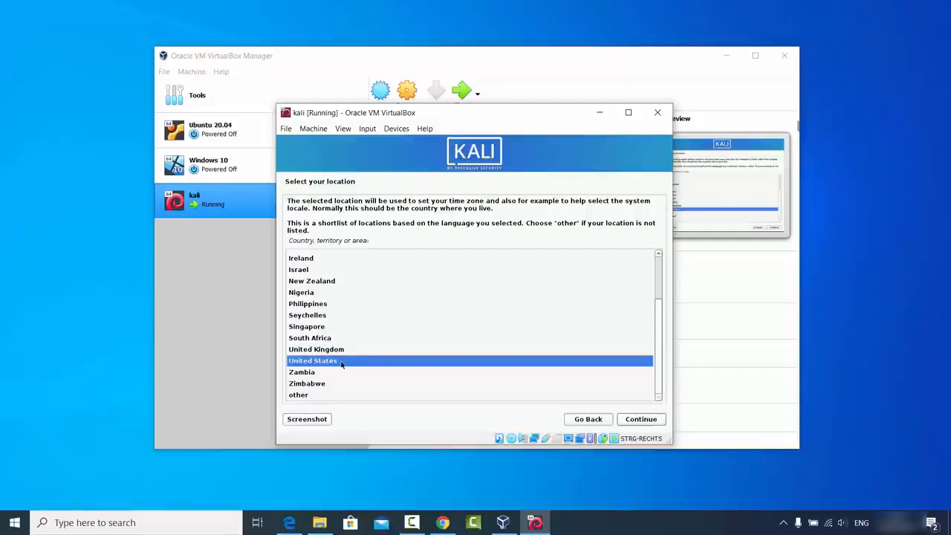
left_click(647, 419)
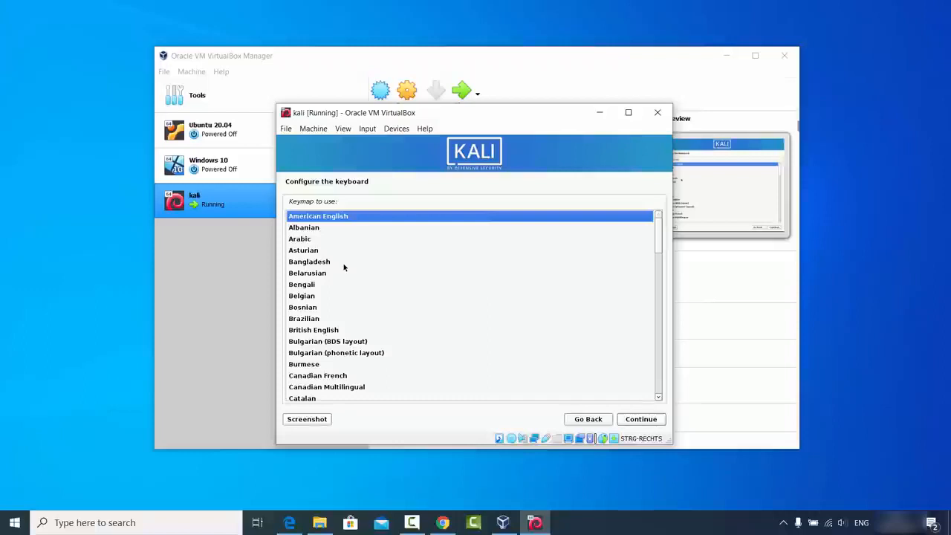
- Choose the German keymap from the keyboard list and confirm it
left_click(322, 285)
scroll(322, 285, "down", 1)
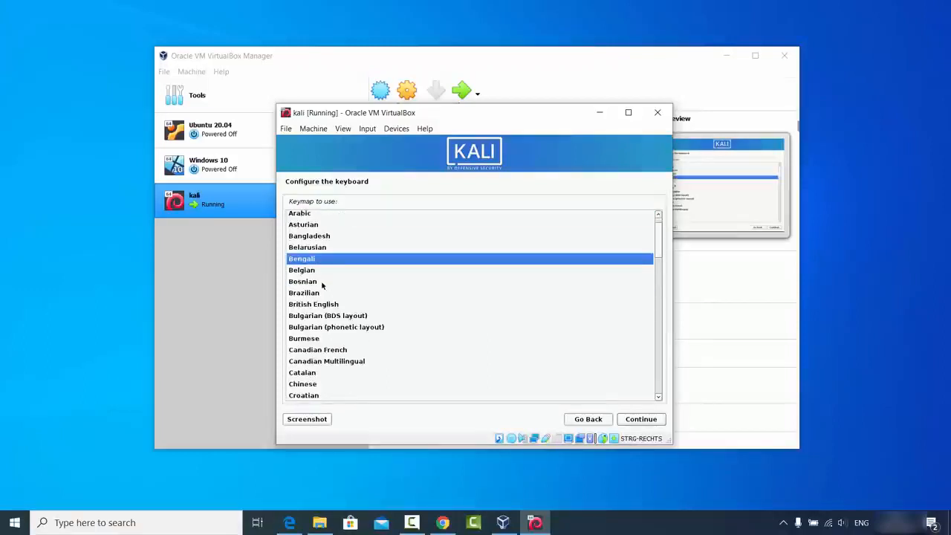
scroll(322, 286, "down", 4)
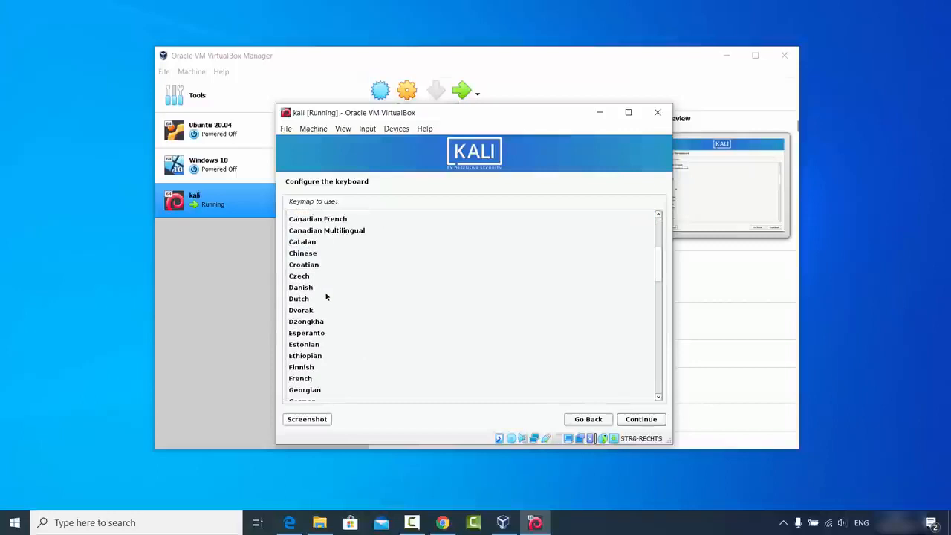
scroll(325, 297, "down", 1)
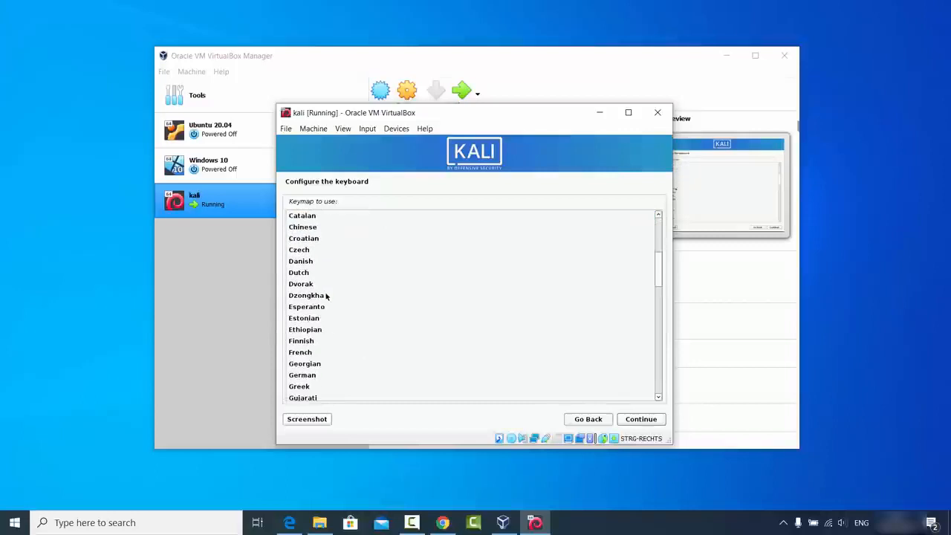
left_click(310, 377)
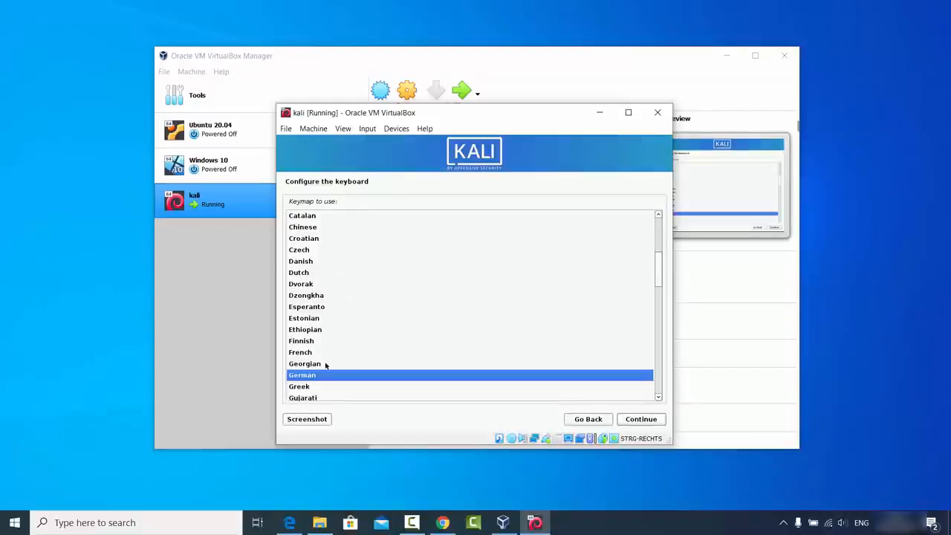
left_click(640, 419)
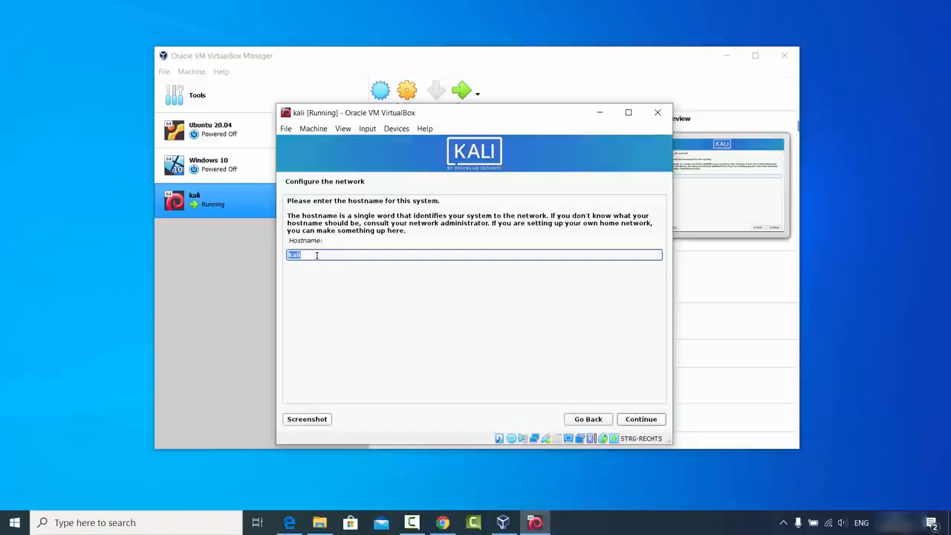
- Keep the hostname kali, leave the domain blank, and enter the new user's full name
left_click(633, 422)
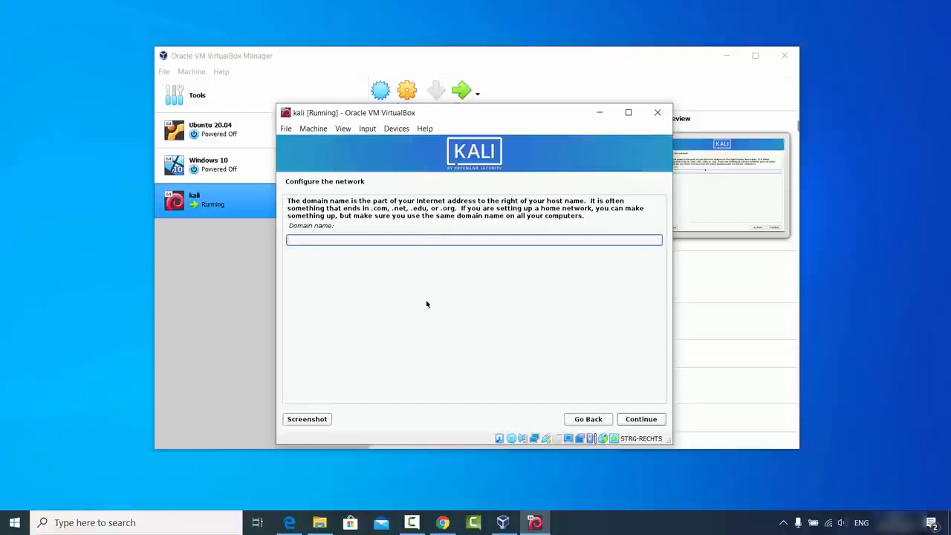
left_click(639, 421)
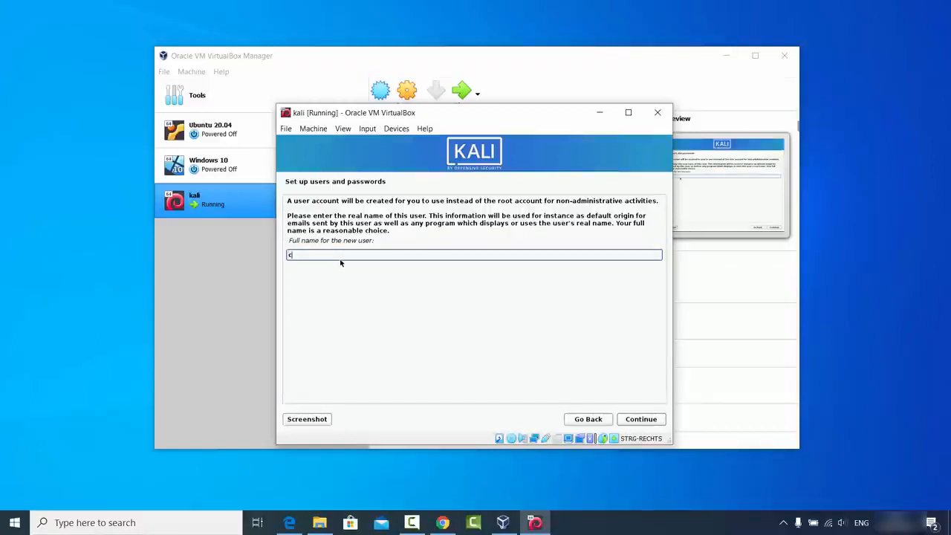
type("odebind")
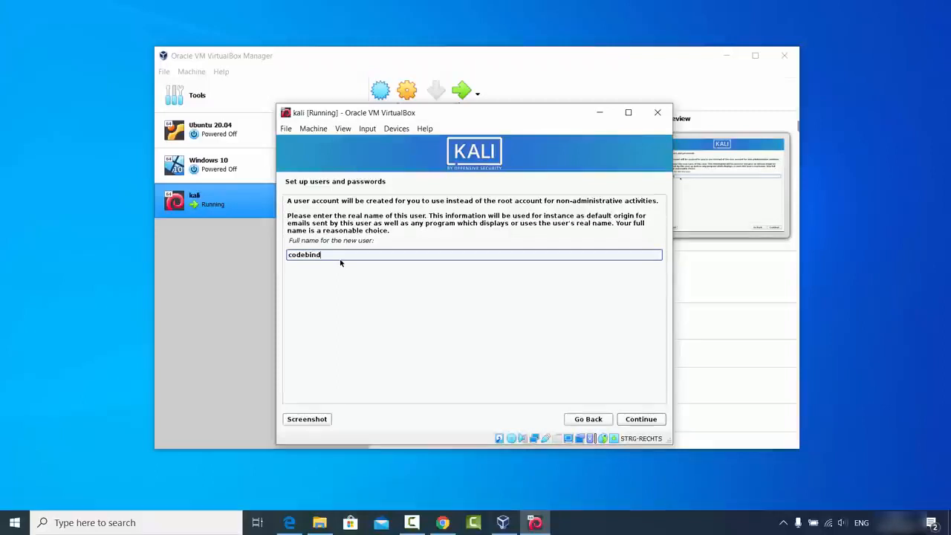
key("Return")
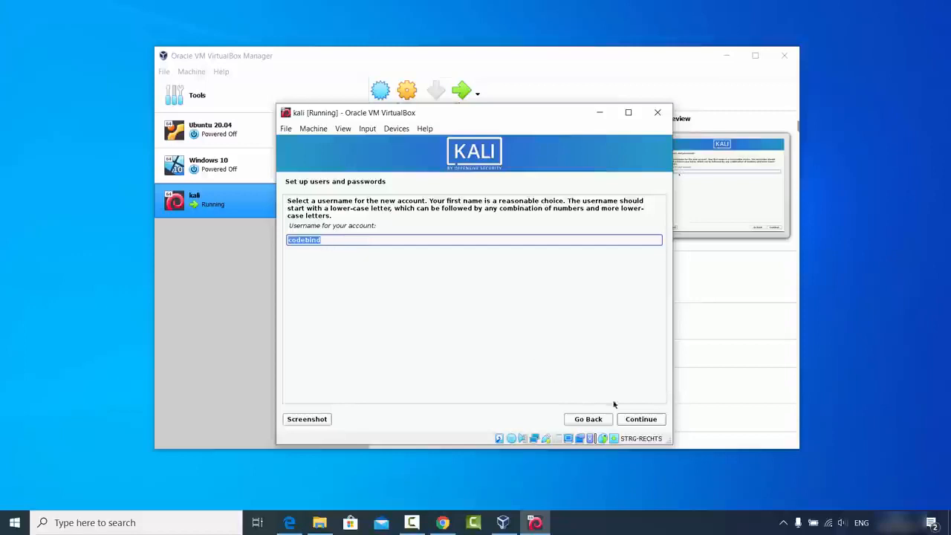
- Accept the suggested username, set and confirm the user's password, then highlight Central time zone
left_click(634, 420)
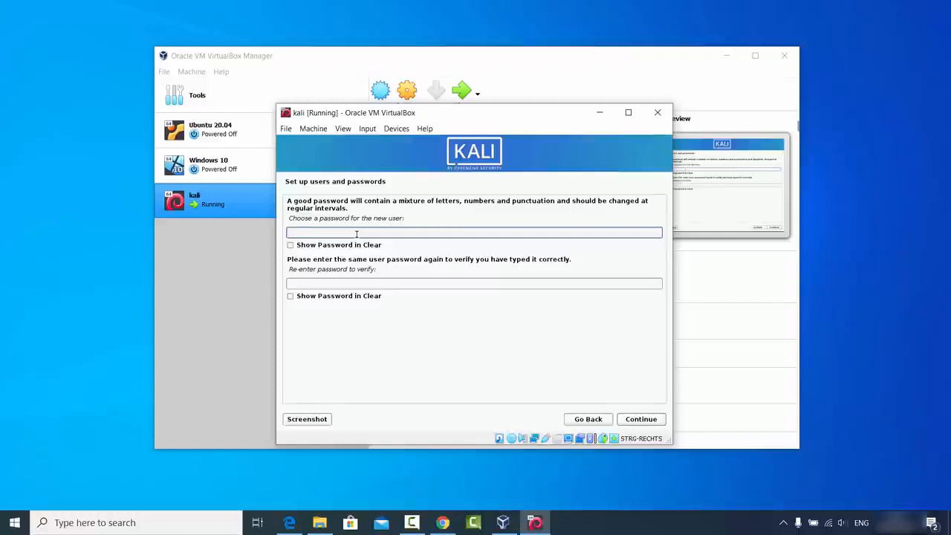
type("123456")
left_click(356, 283)
type("1234")
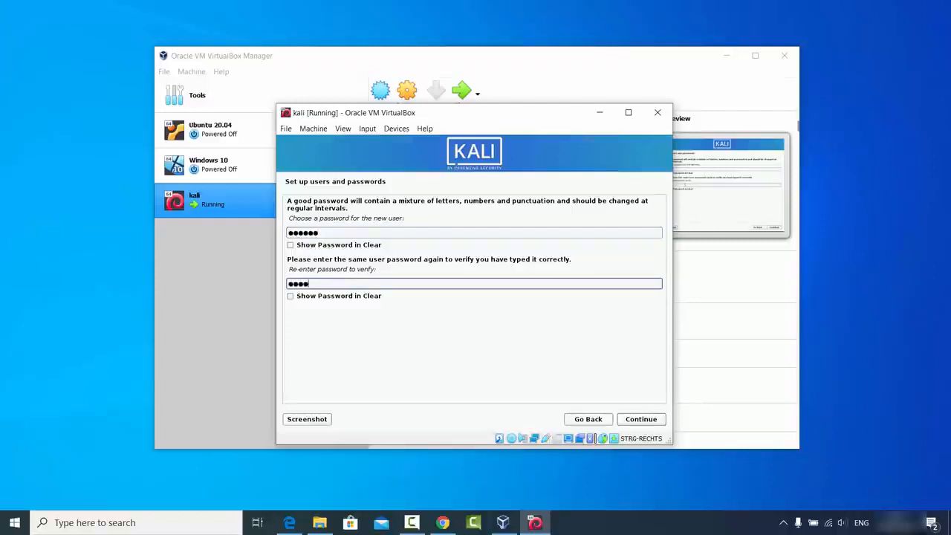
type("56")
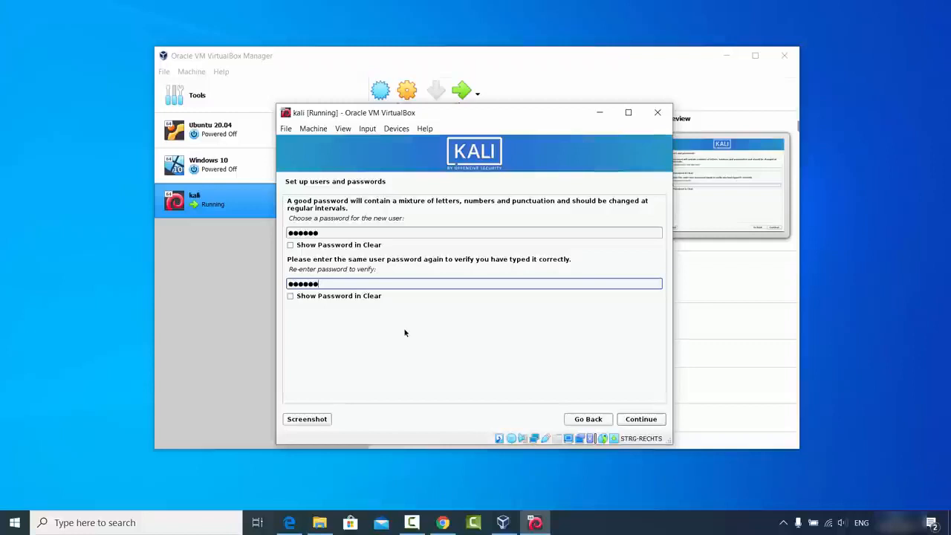
left_click(649, 420)
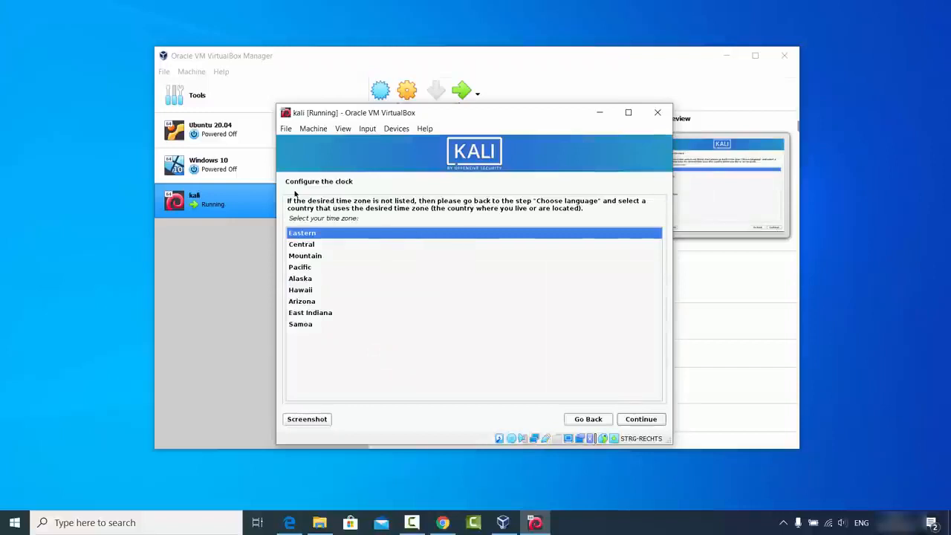
key("Down")
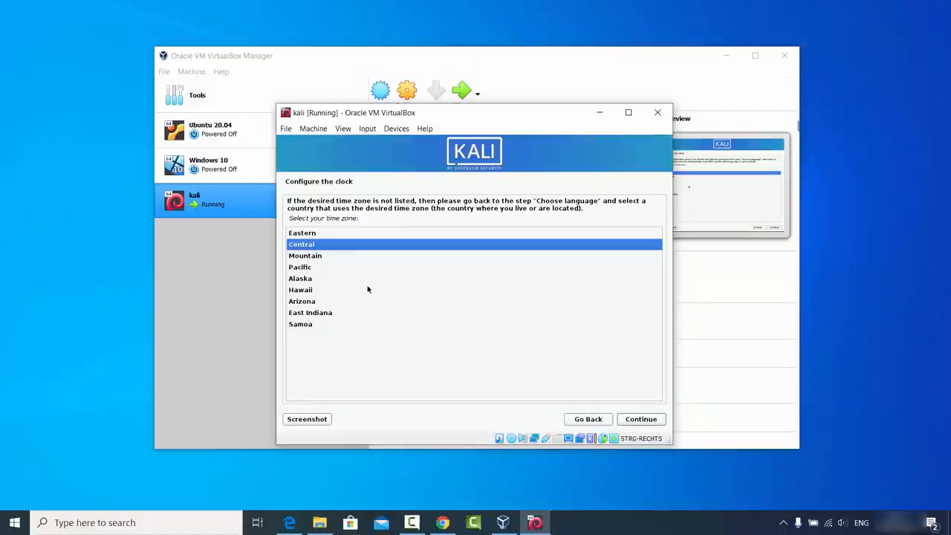
- Confirm Central as the time zone on the Configure the clock page
left_click(634, 420)
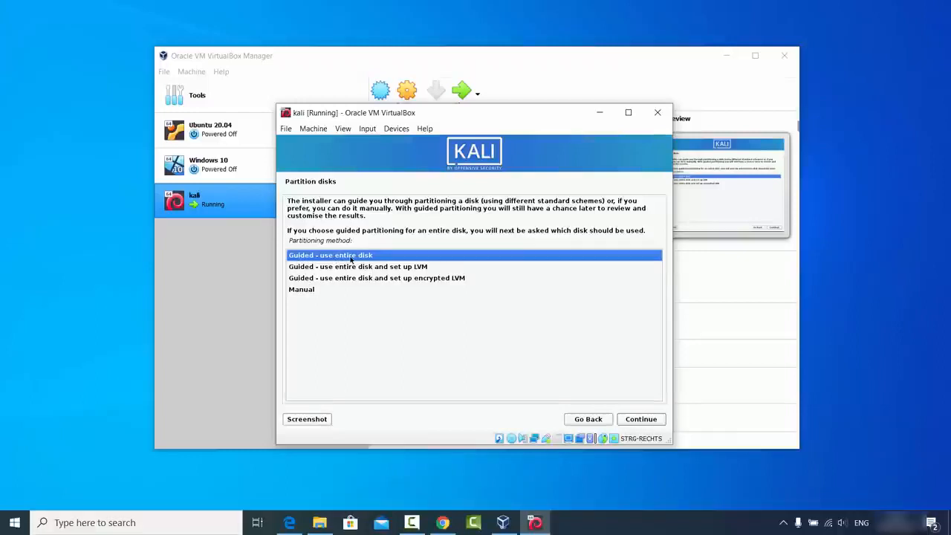
- Guided-partition the whole 108.2 GB VBOX HARDDISK with all files in one partition, and write changes
left_click(637, 420)
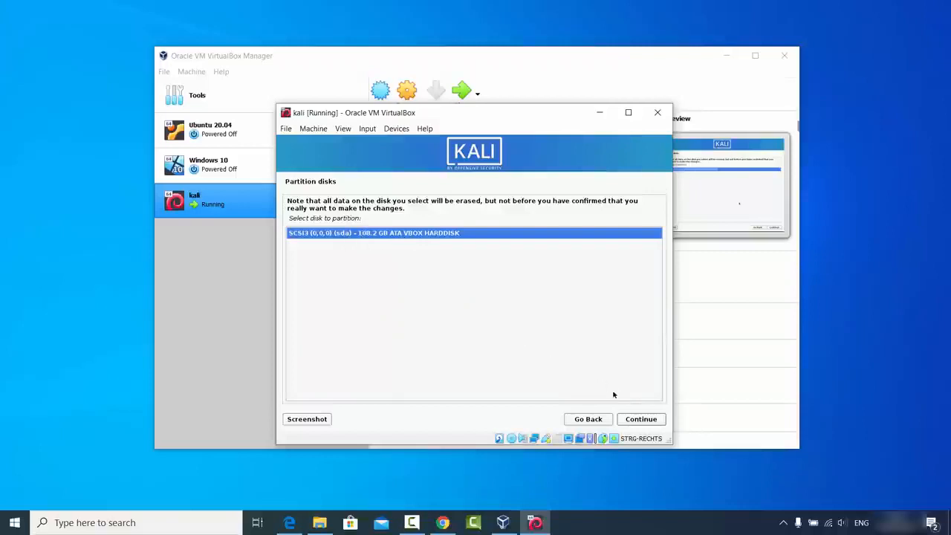
left_click(636, 420)
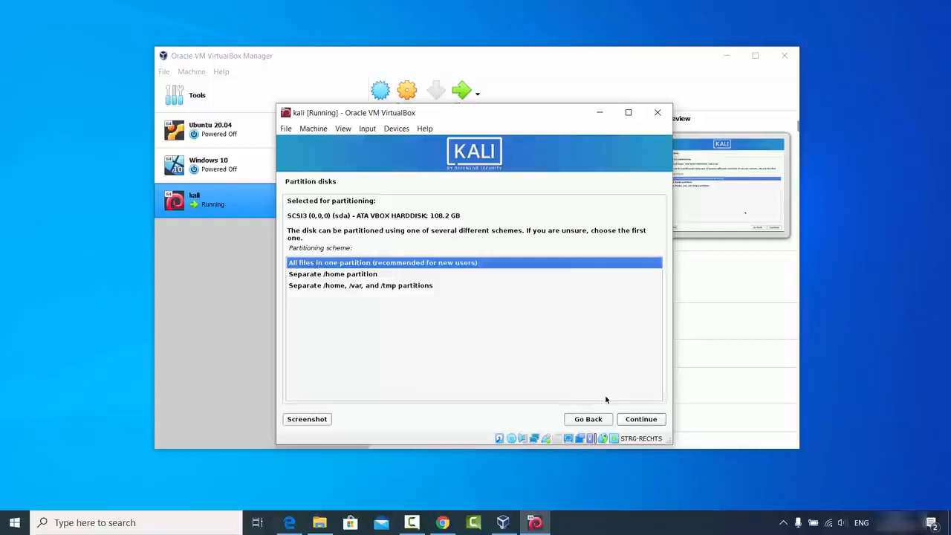
left_click(634, 419)
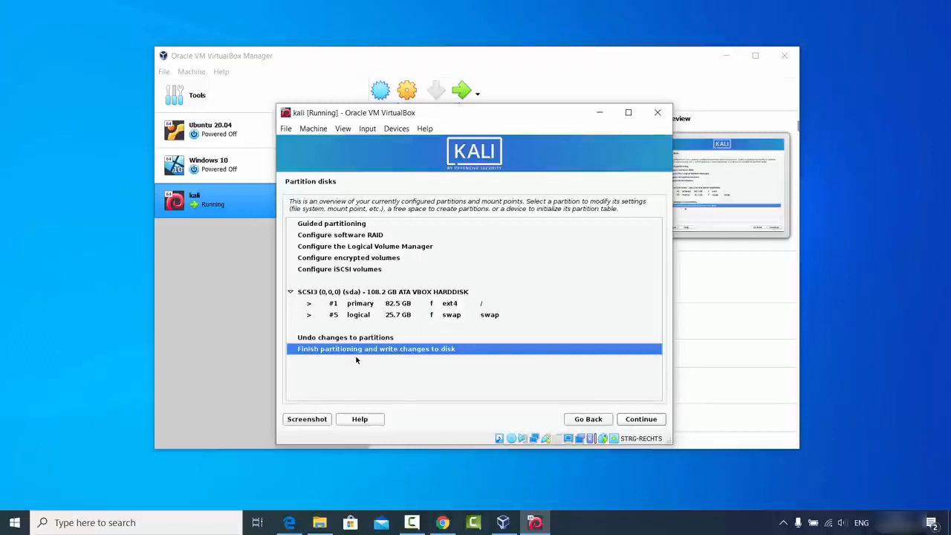
left_click(637, 421)
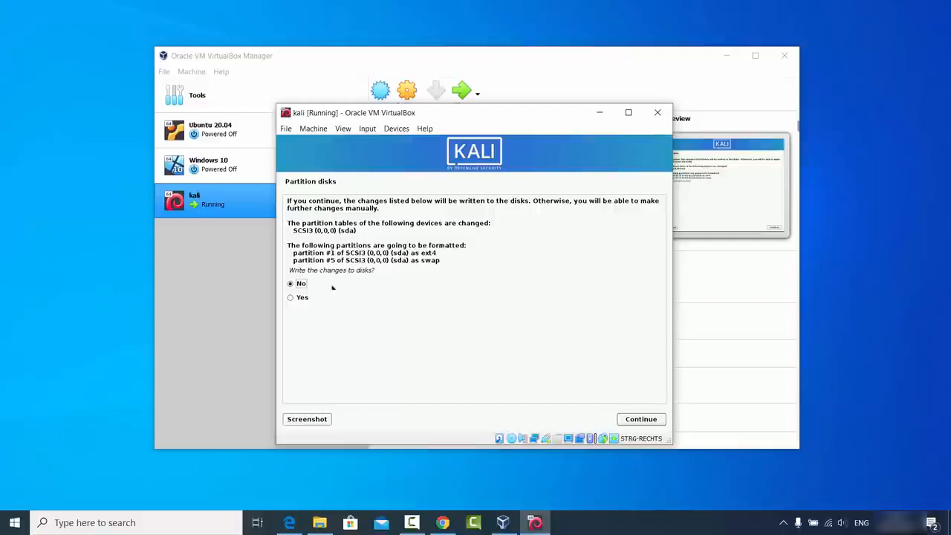
left_click(304, 298)
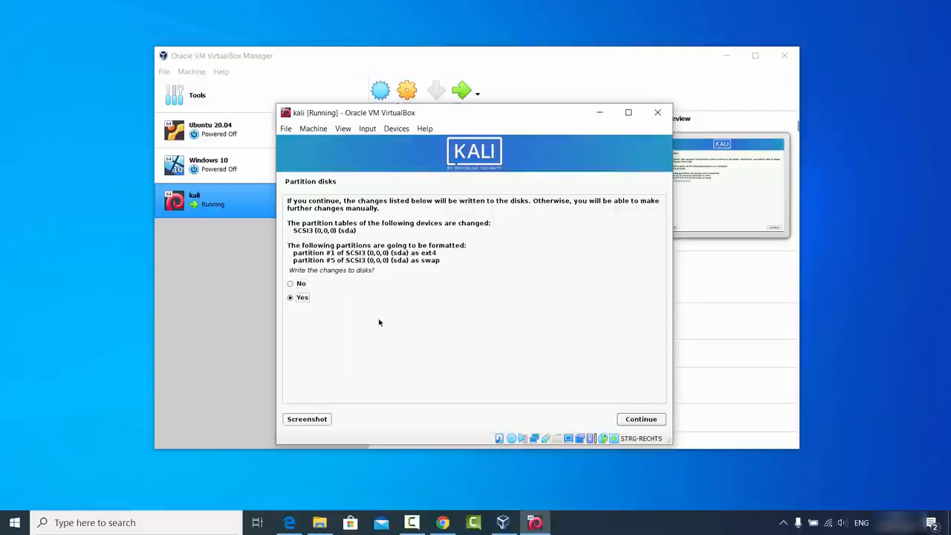
left_click(627, 419)
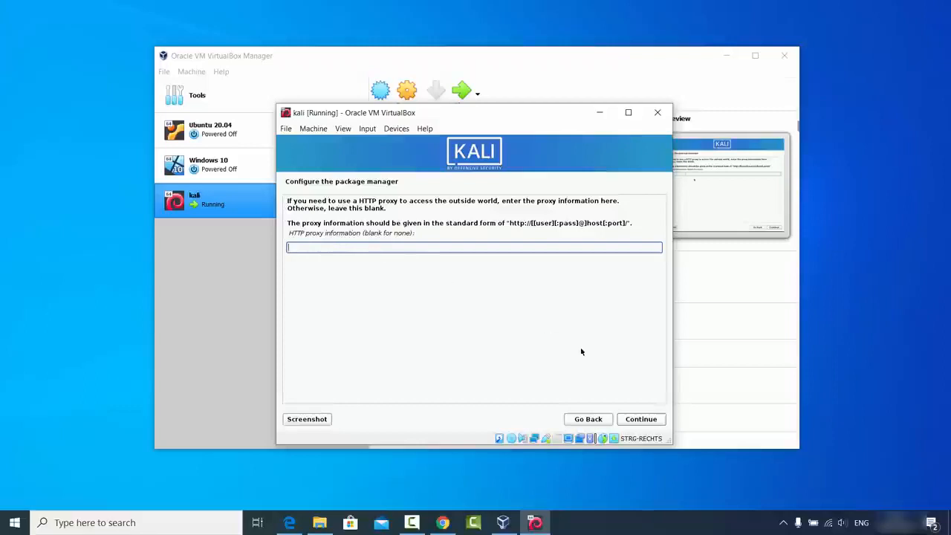
- Leave the HTTP proxy empty and install the default Xfce software selection
left_click(641, 419)
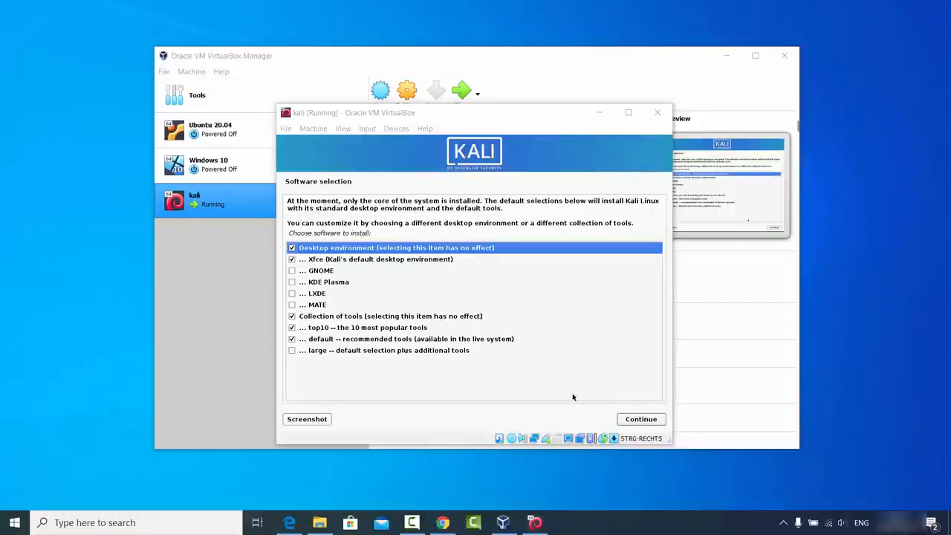
left_click(639, 420)
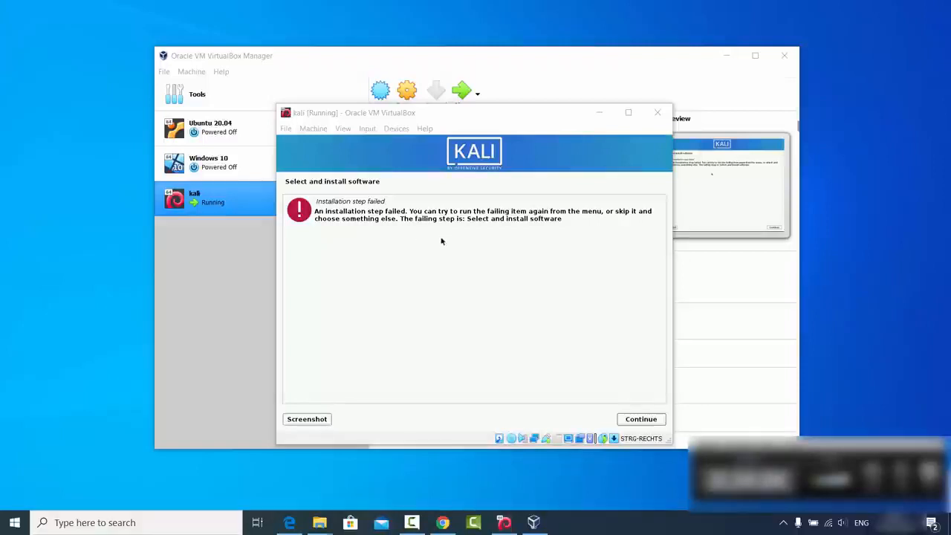
- Dismiss the failure and rerun Select and install software with the default selection
left_click(637, 419)
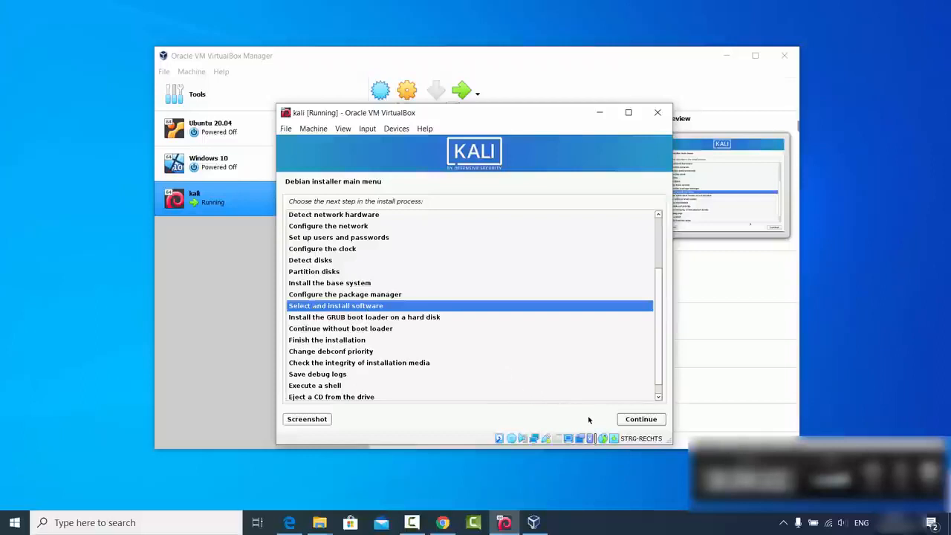
left_click(629, 422)
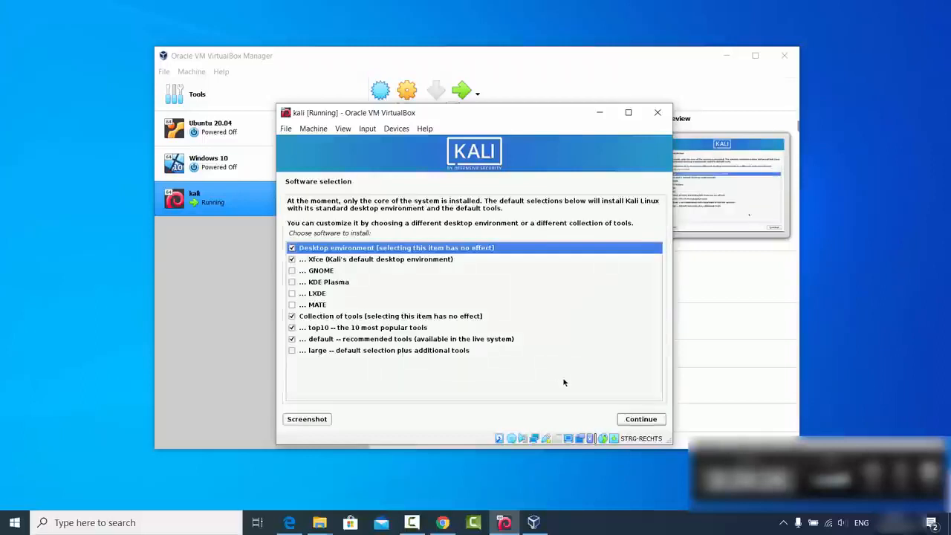
left_click(633, 421)
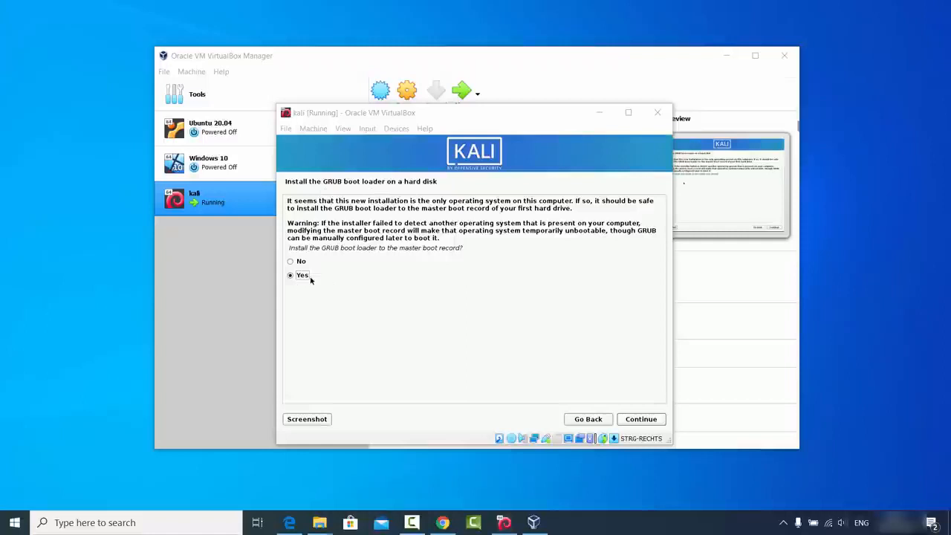
- Install the GRUB boot loader on /dev/sda
left_click(628, 420)
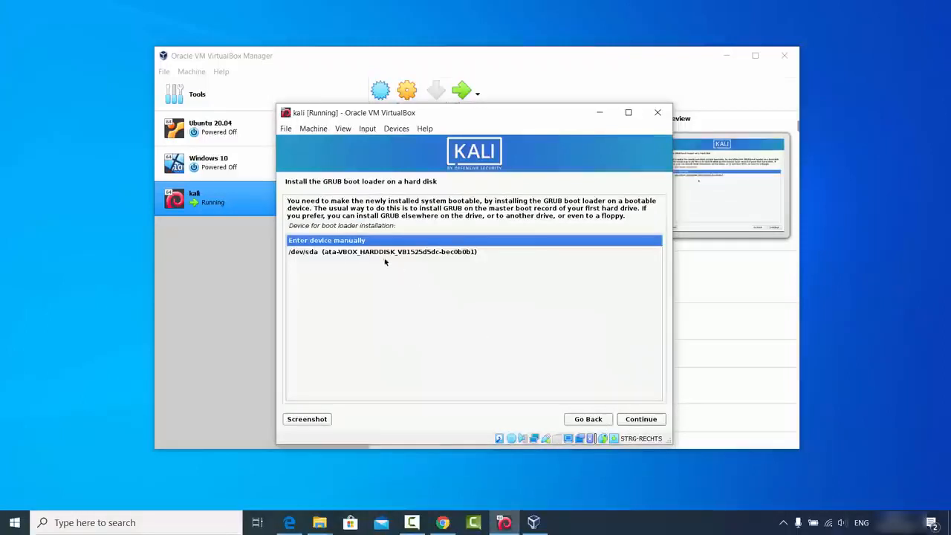
left_click(337, 255)
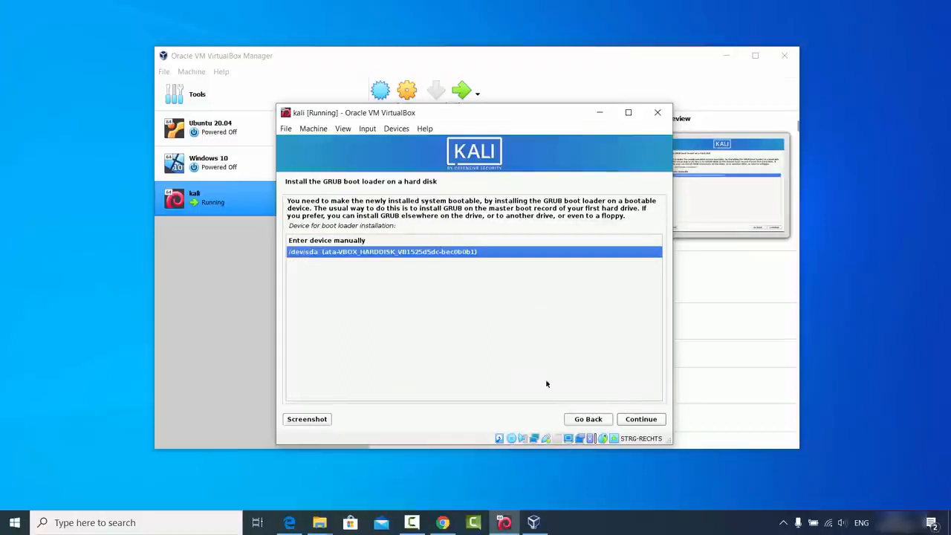
left_click(633, 421)
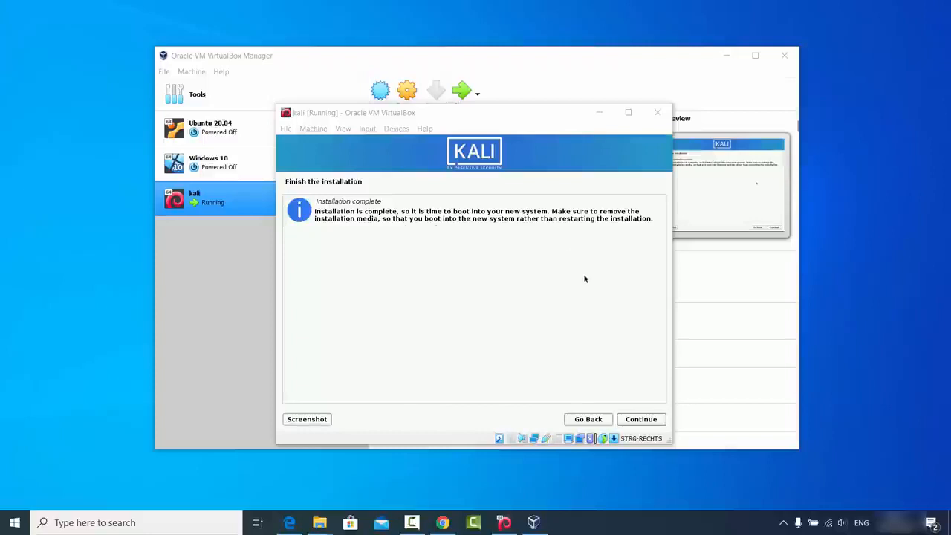
- Finish the installation and boot the default Kali entry from GRUB
left_click(637, 419)
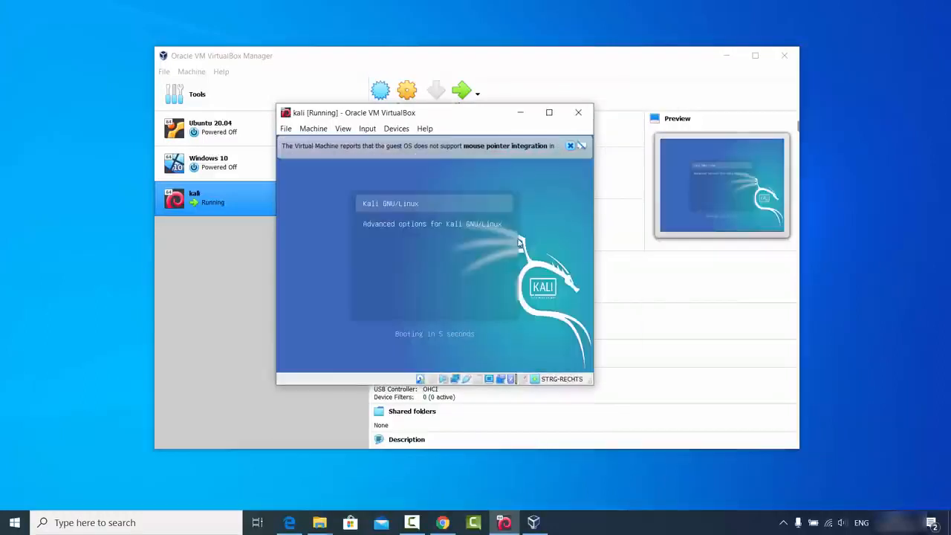
left_click(570, 146)
key("Return")
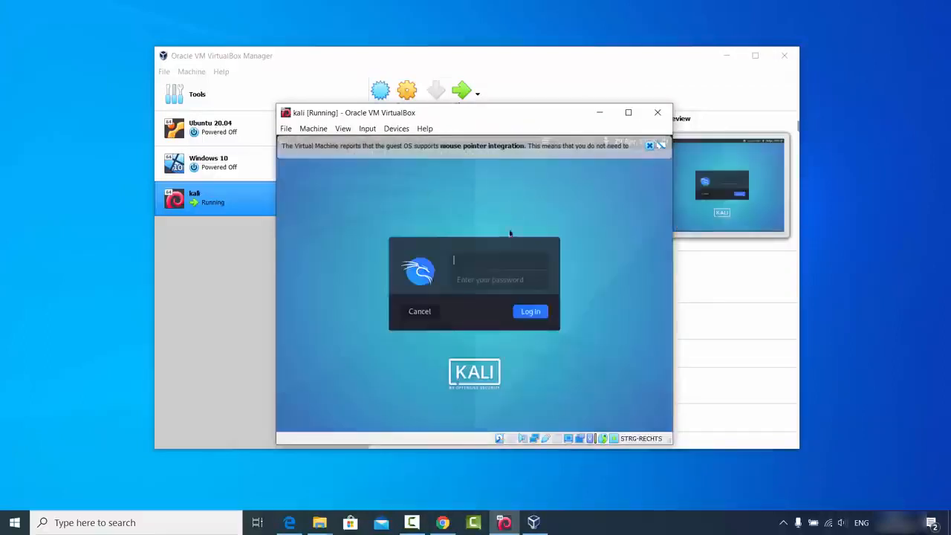
left_click(649, 146)
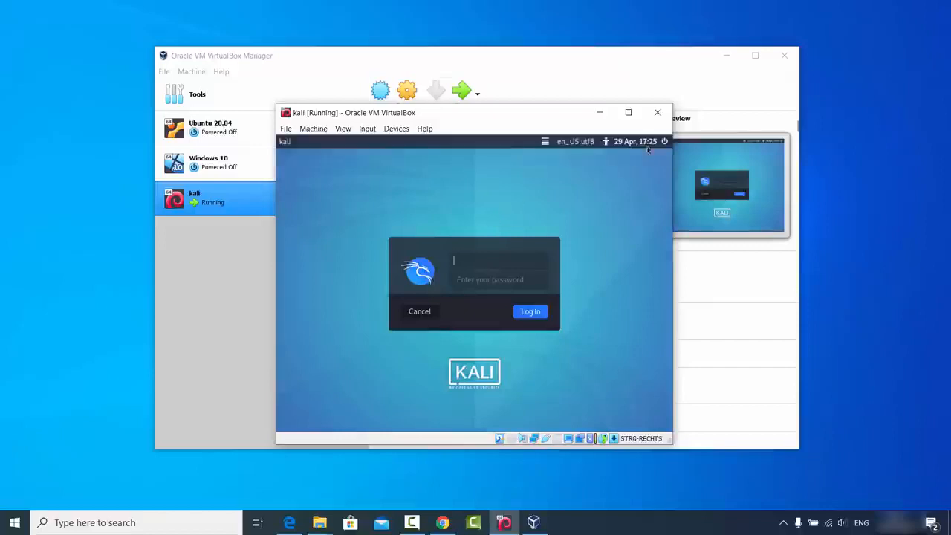
- Log in with the new user's username and password to reach the Kali desktop
left_click(470, 262)
type("codebind")
key("Tab")
key("BackSpace")
key("BackSpace")
left_click(521, 313)
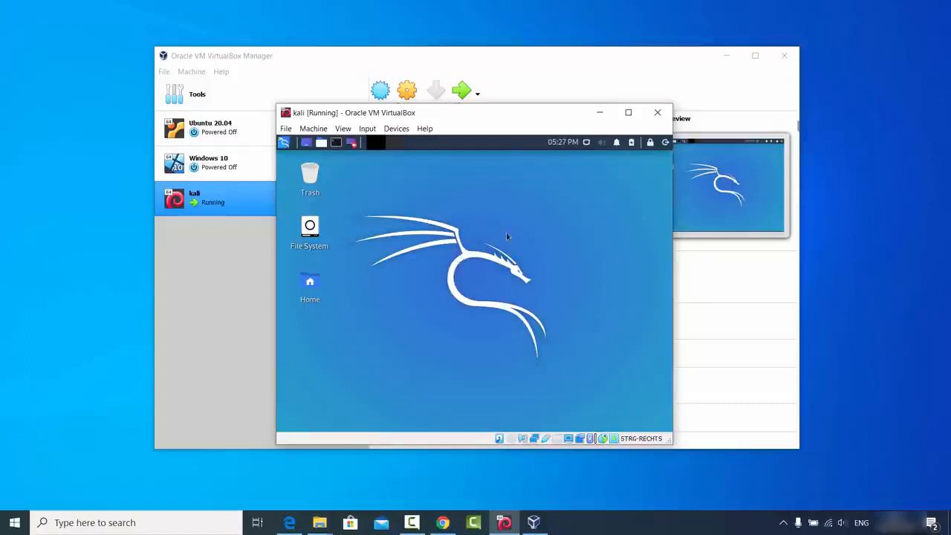
left_click(628, 114)
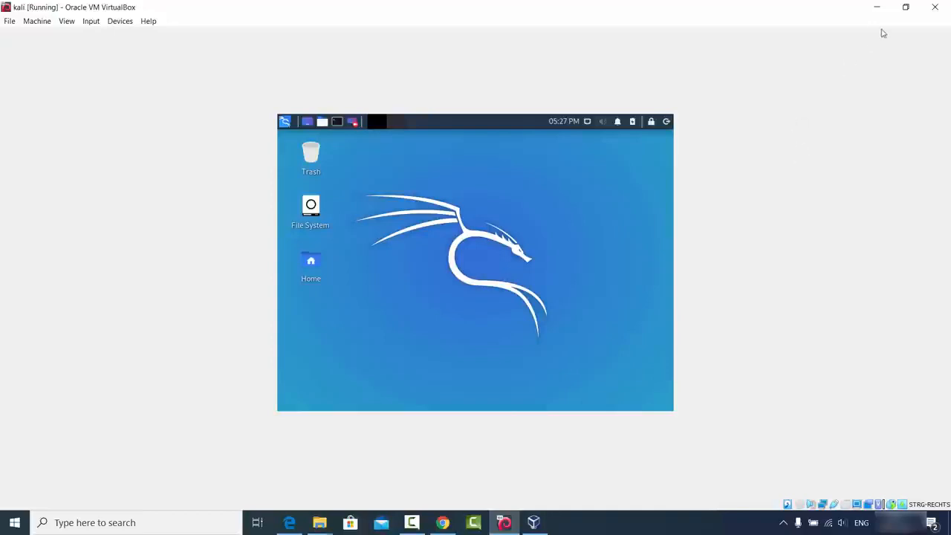
left_click(906, 7)
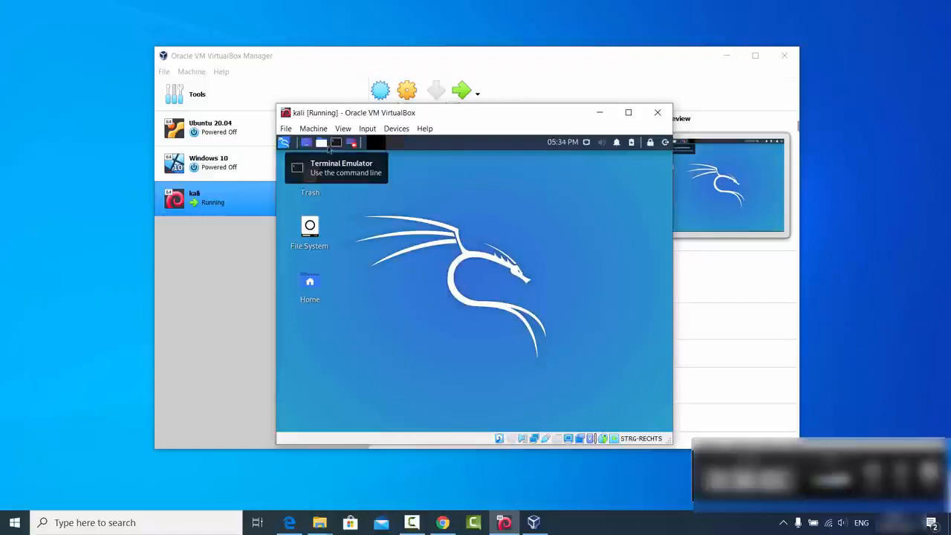
- In a Kali terminal, run 'sudo apt update && sudo apt install -y linux-headers-$(uname -r)' and enter the sudo password
left_click(284, 143)
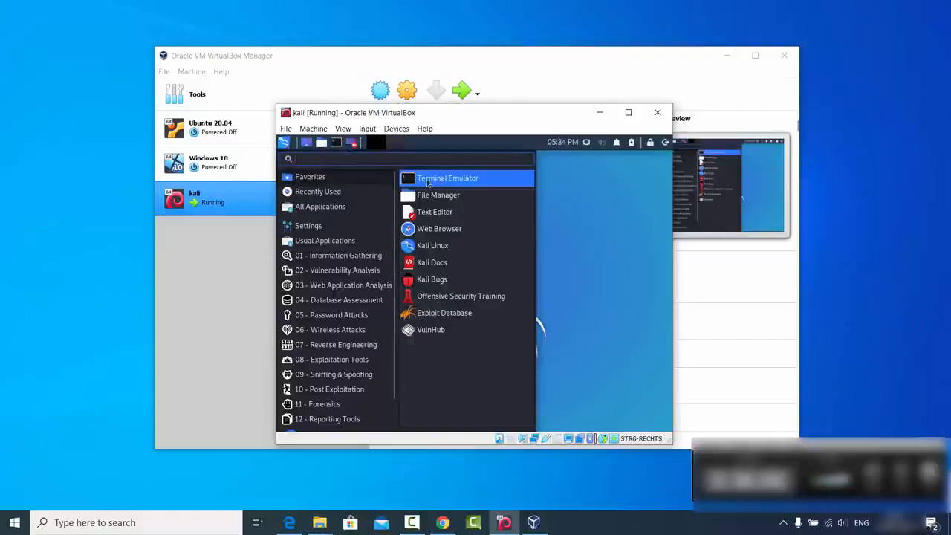
left_click(437, 180)
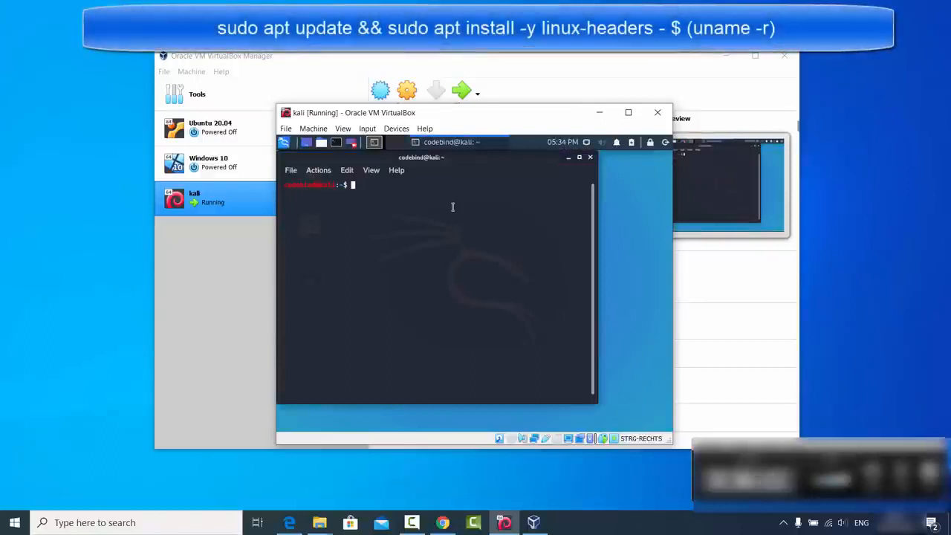
type("sudo apt update && sudo apt install -y linux-headers-$(uname -r)")
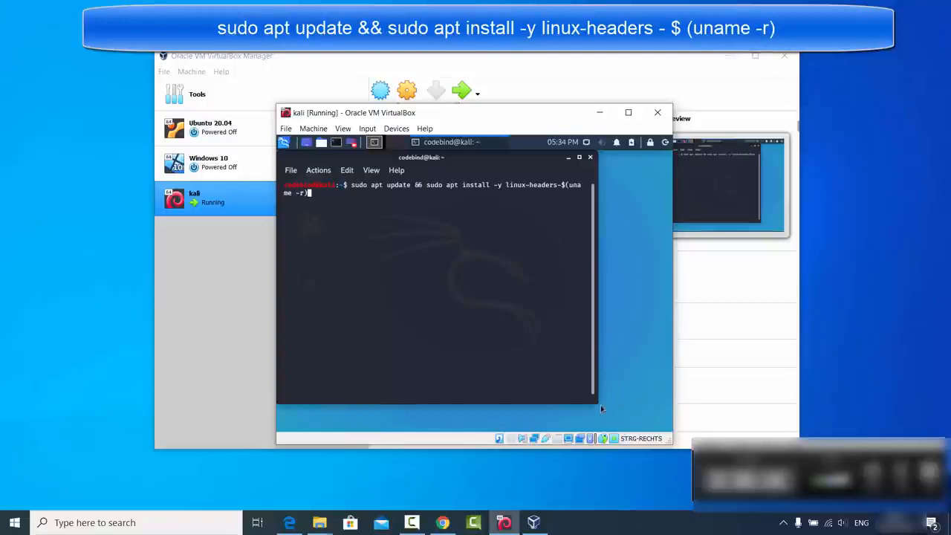
left_click_drag(601, 405, 664, 430)
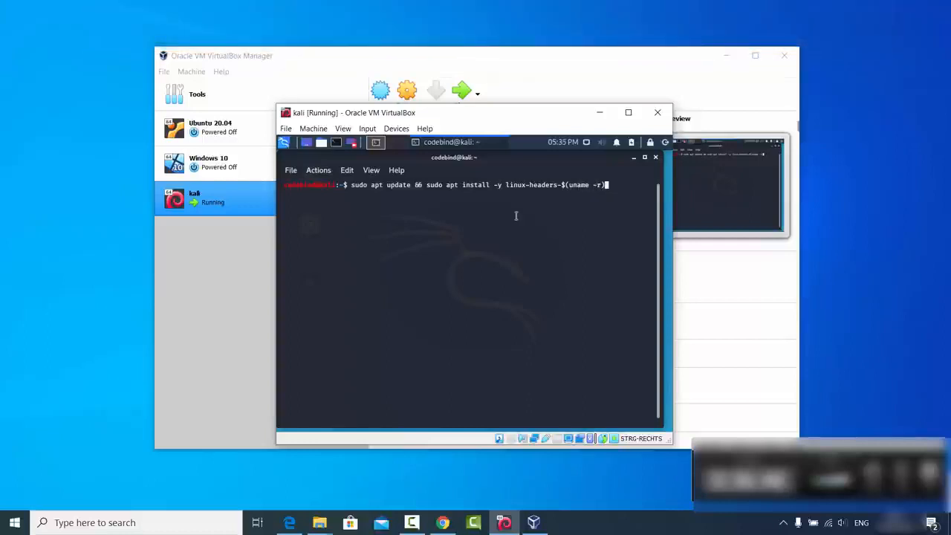
key("Return")
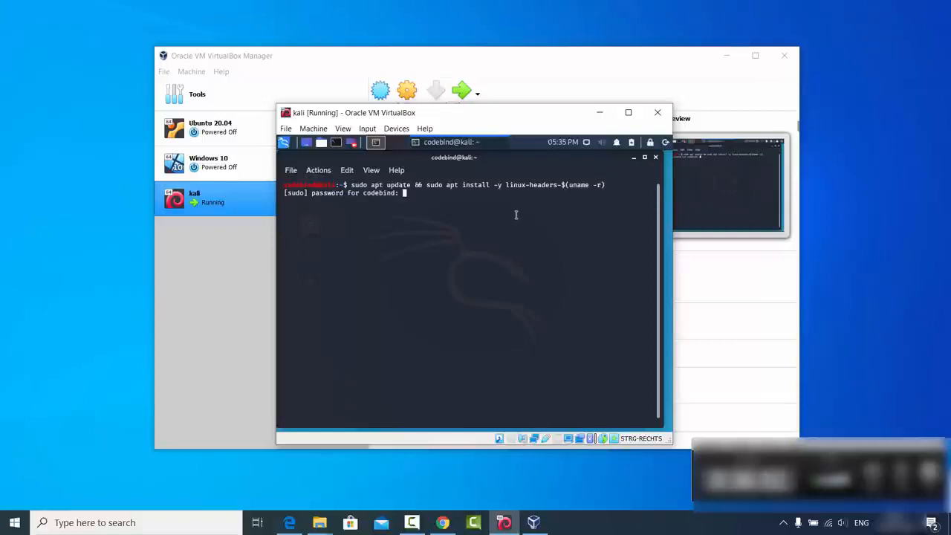
key("Return")
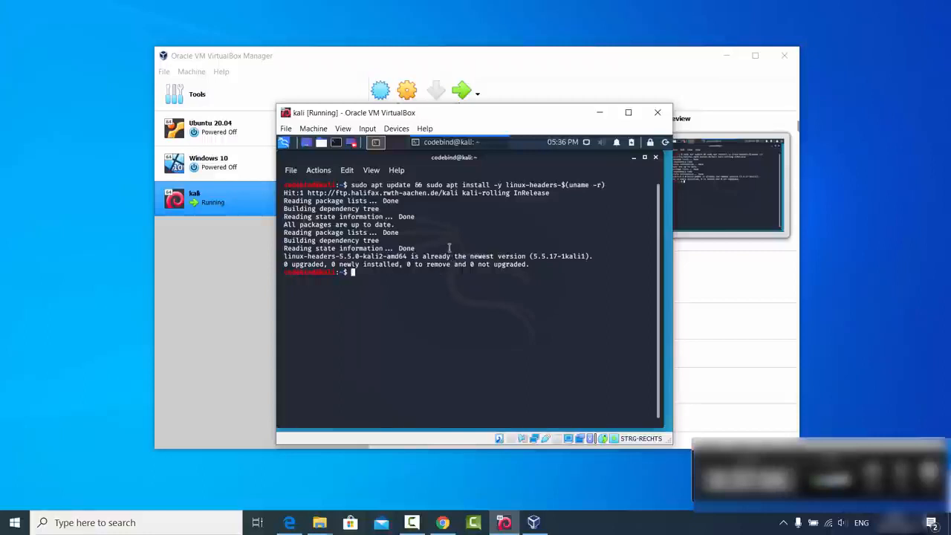
- Insert the Guest Additions CD image into the VM and minimize the terminal
left_click(396, 130)
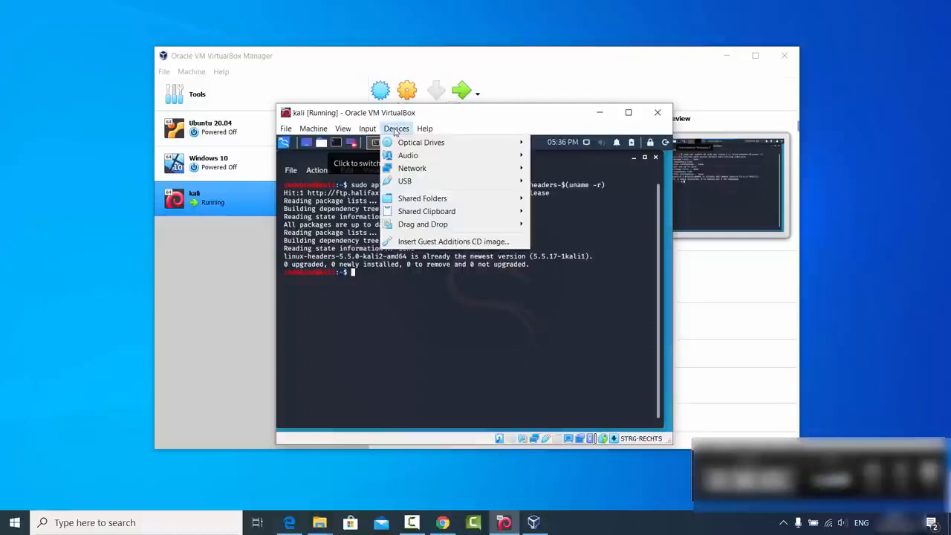
left_click(429, 247)
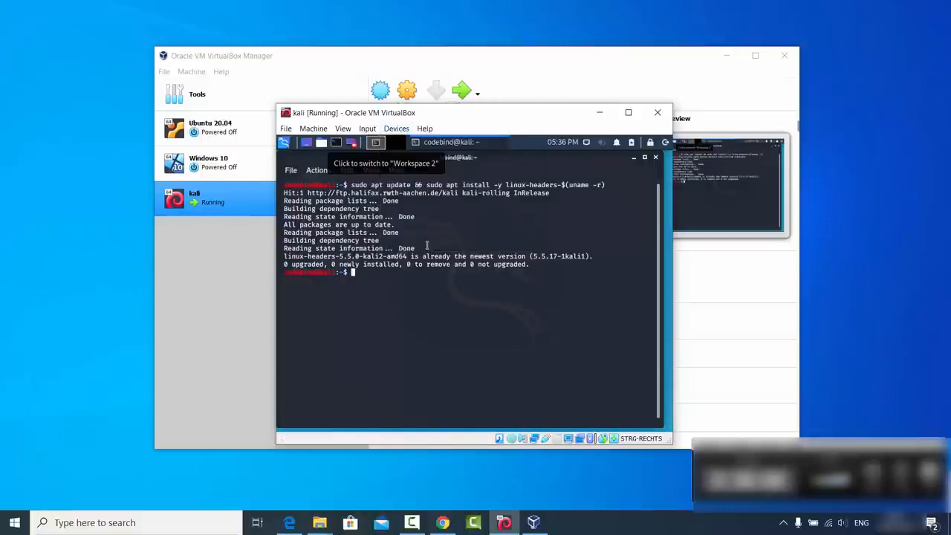
left_click(634, 158)
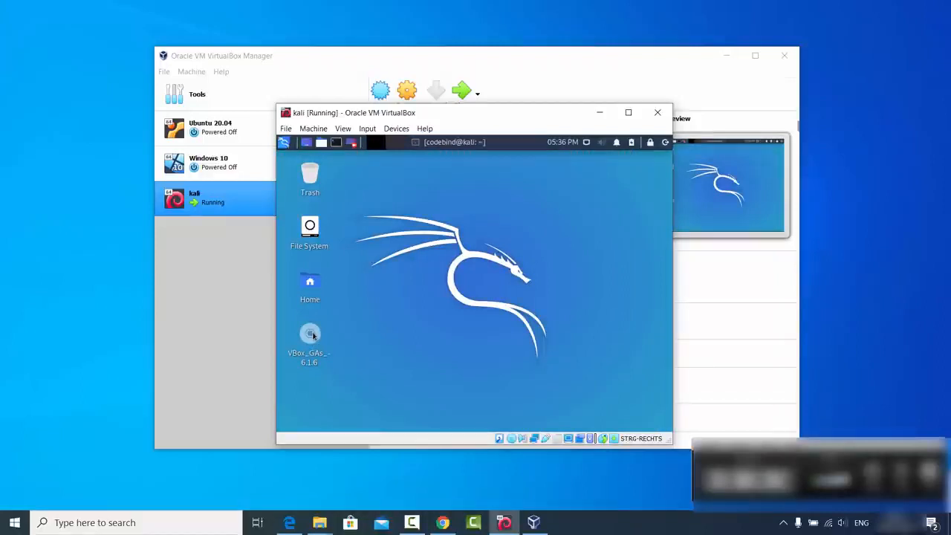
- Open the mounted Guest Additions disc, select all its files, then go to Downloads
double_click(311, 335)
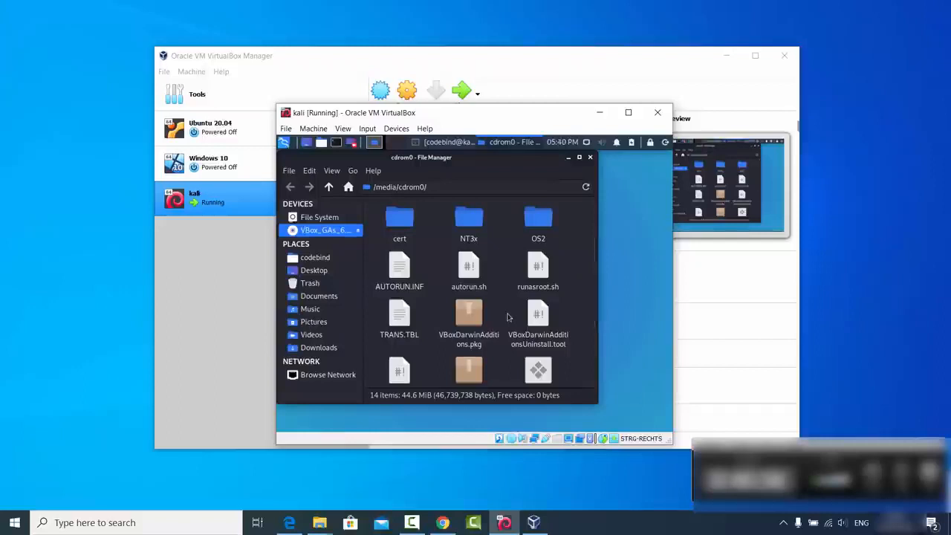
key("ctrl+a")
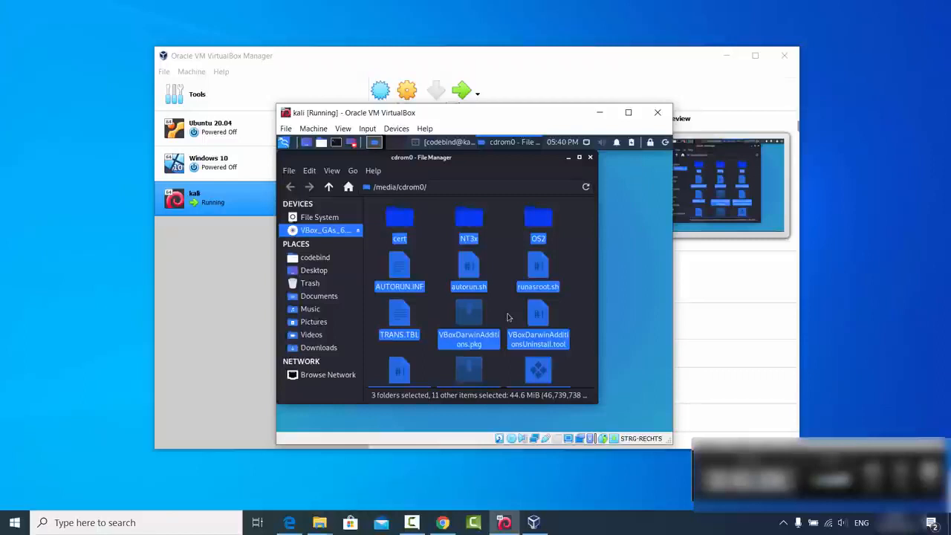
left_click(331, 352)
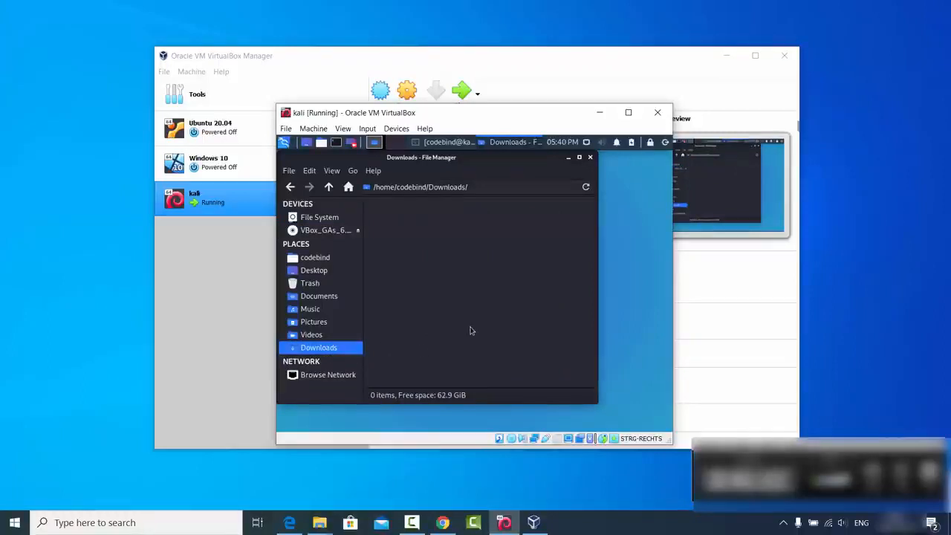
- Paste the 14 copied Guest Additions files (44.6 MiB) into Kali's Downloads folder
key("ctrl+v")
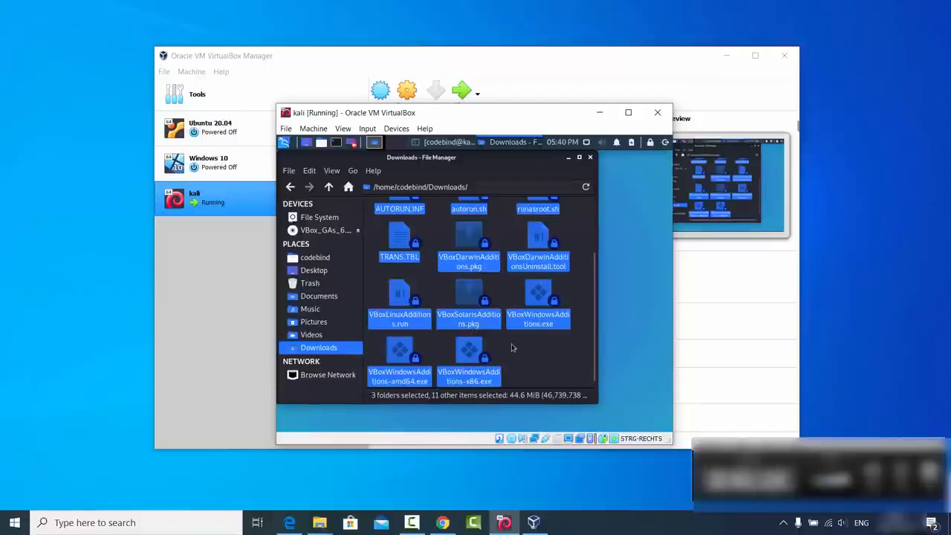
left_click(518, 352)
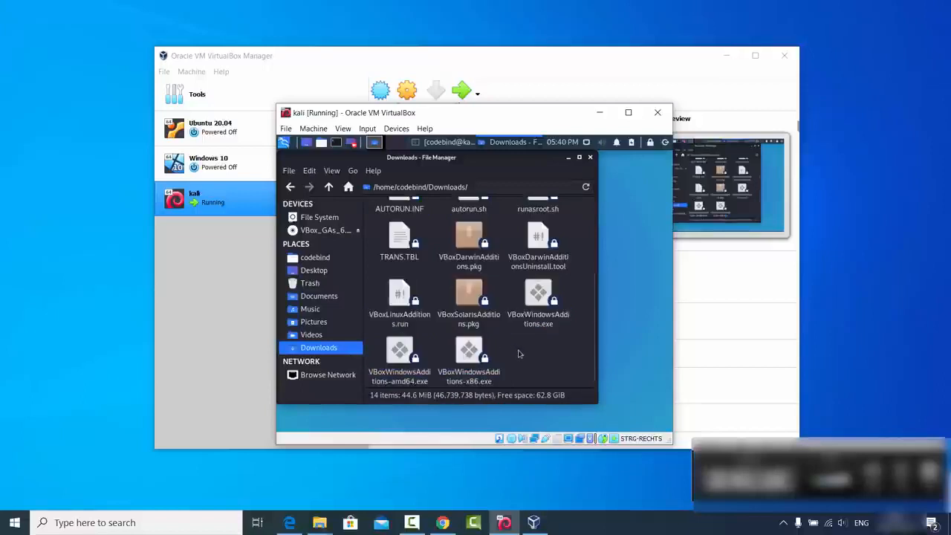
scroll(503, 369, "up", 1)
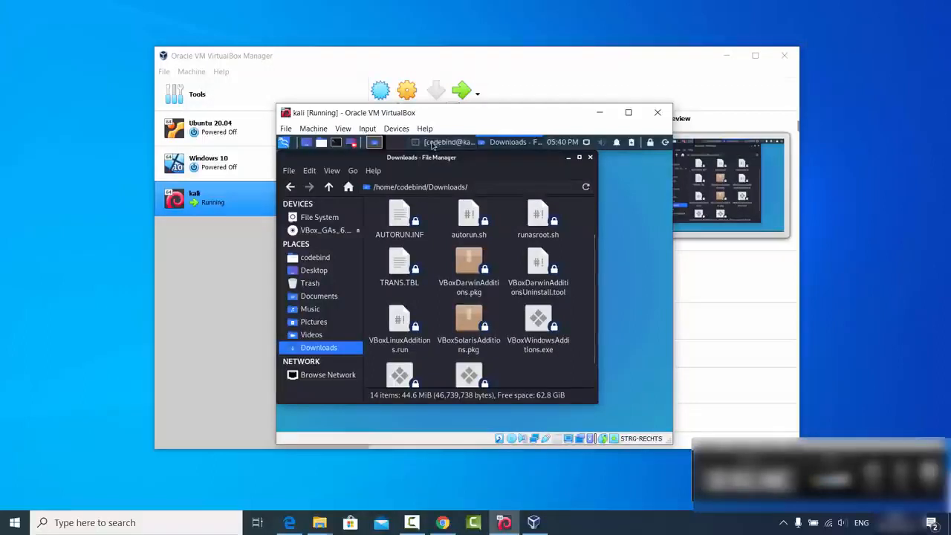
- Open a terminal, change into the Downloads folder and list its files
left_click(336, 142)
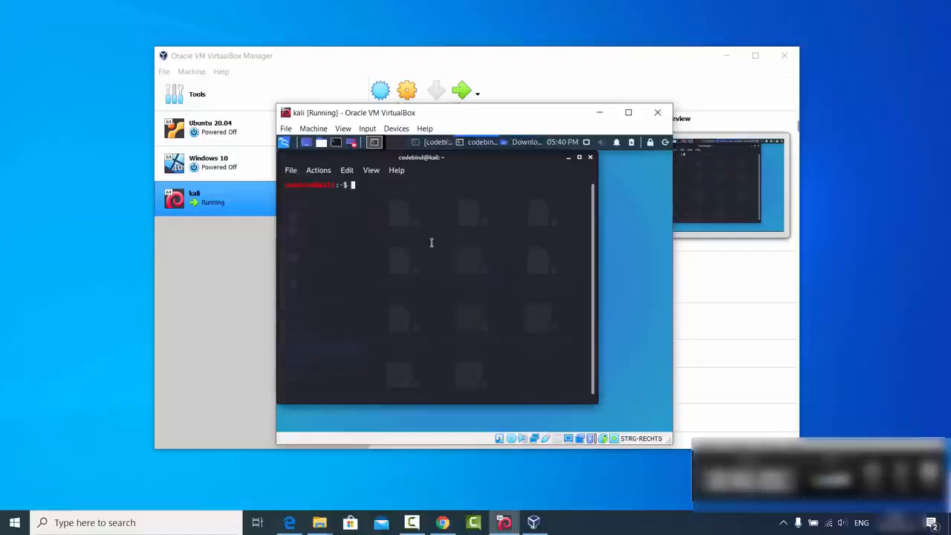
type("cd Dow")
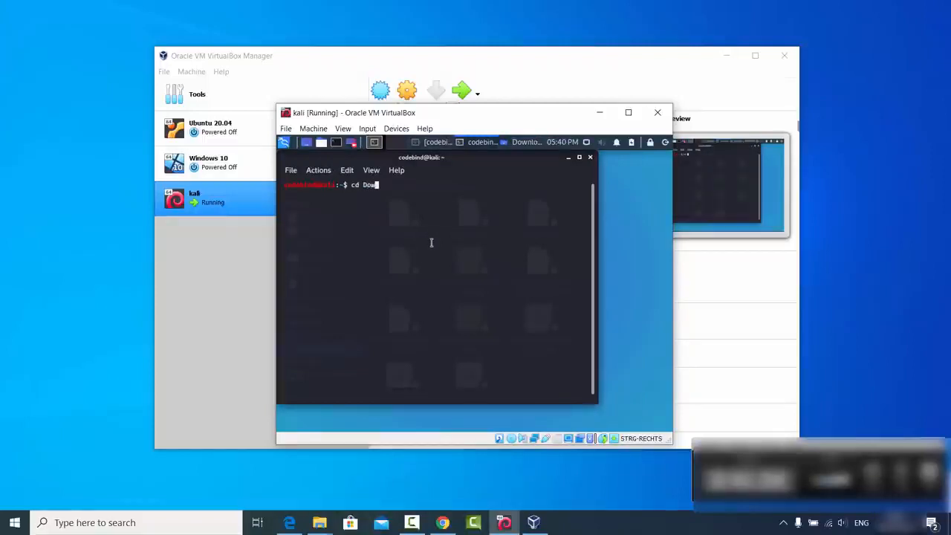
key("Tab")
key("Return")
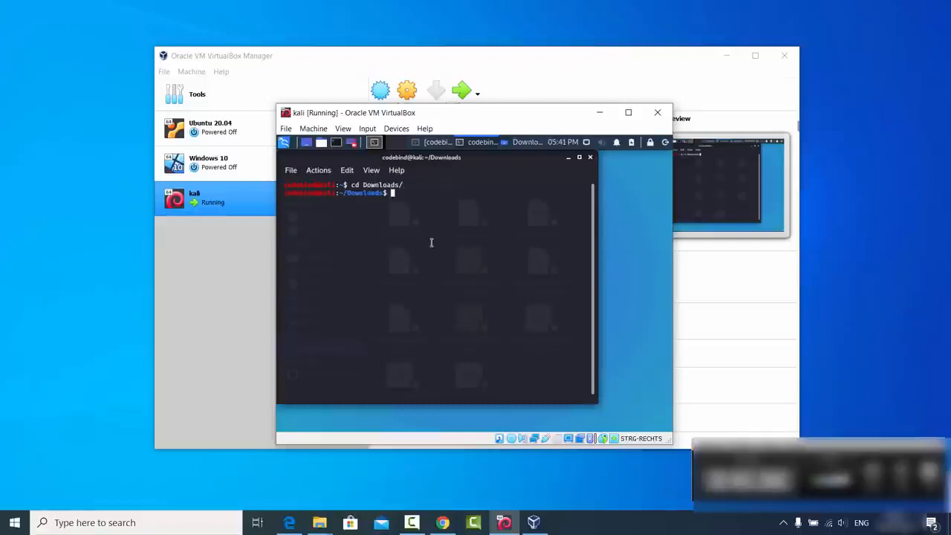
type("ls")
key("Return")
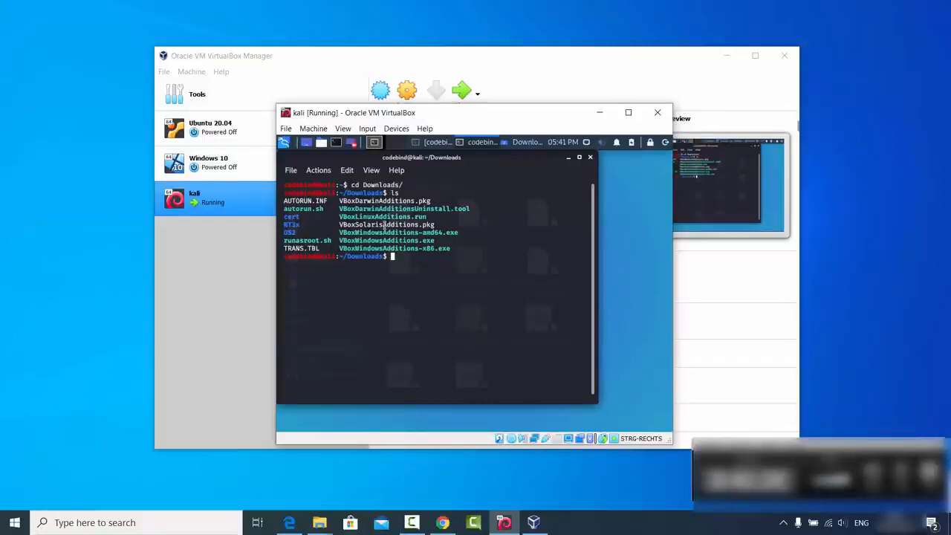
- Make VBoxLinuxAdditions.run executable with chmod 755
type("chmod 755")
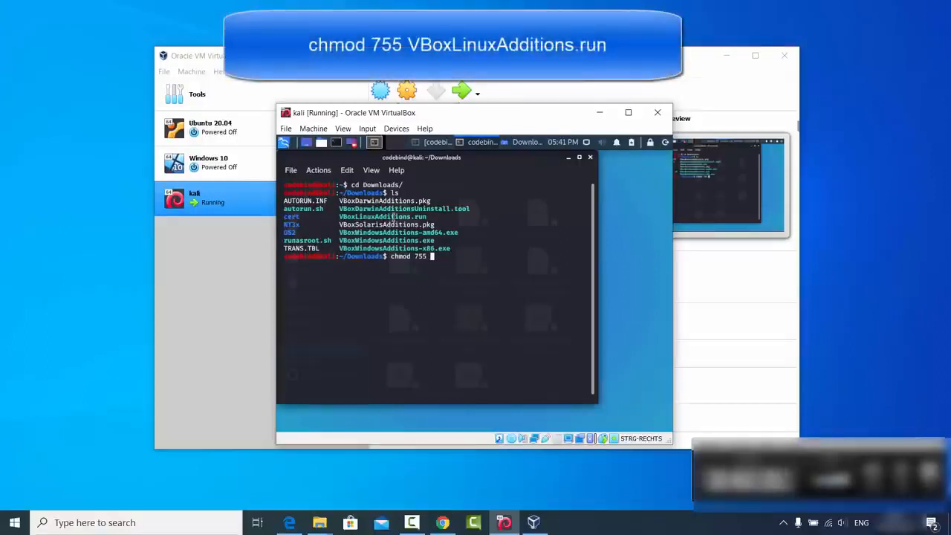
double_click(394, 216)
middle_click(394, 217)
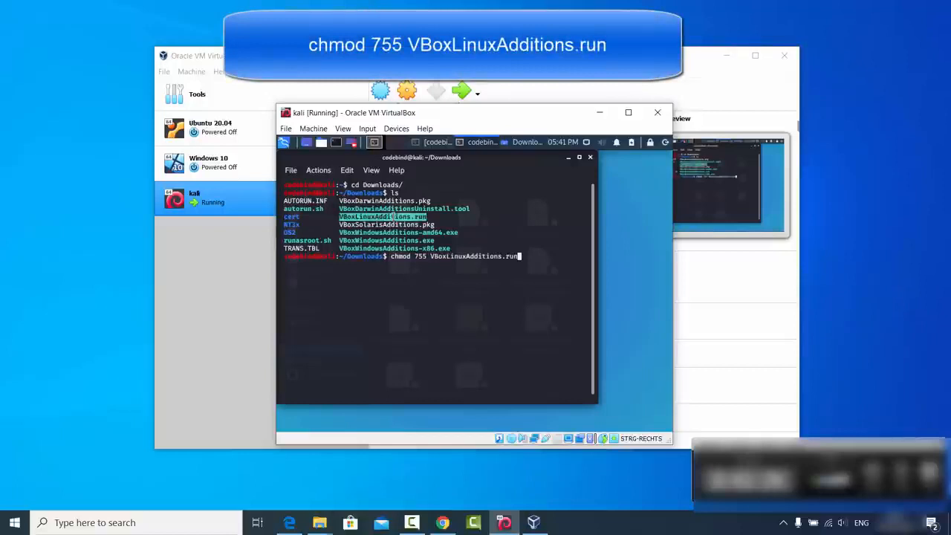
key("Return")
left_click(462, 281)
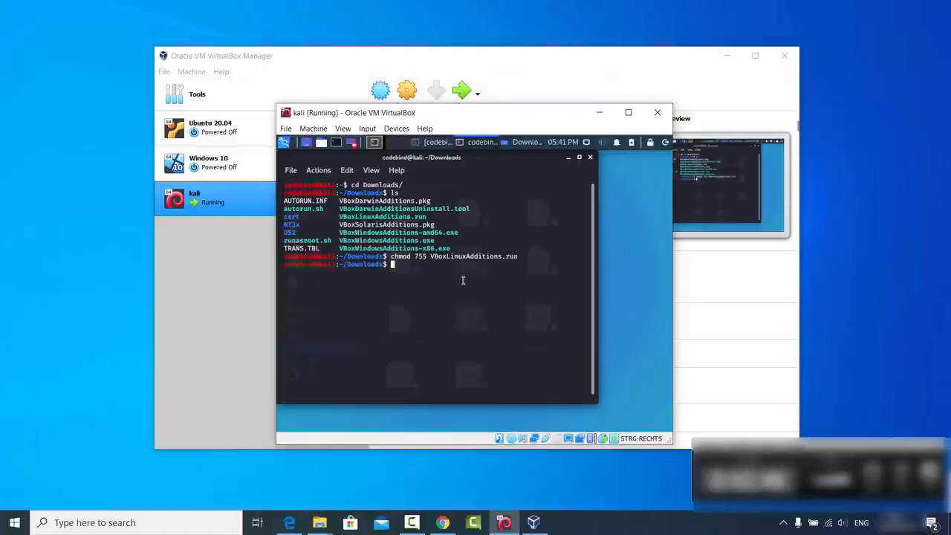
- Run ./VBoxLinuxAdditions.run, then recall the command and prefix it with sudo after the privileges error
type("./")
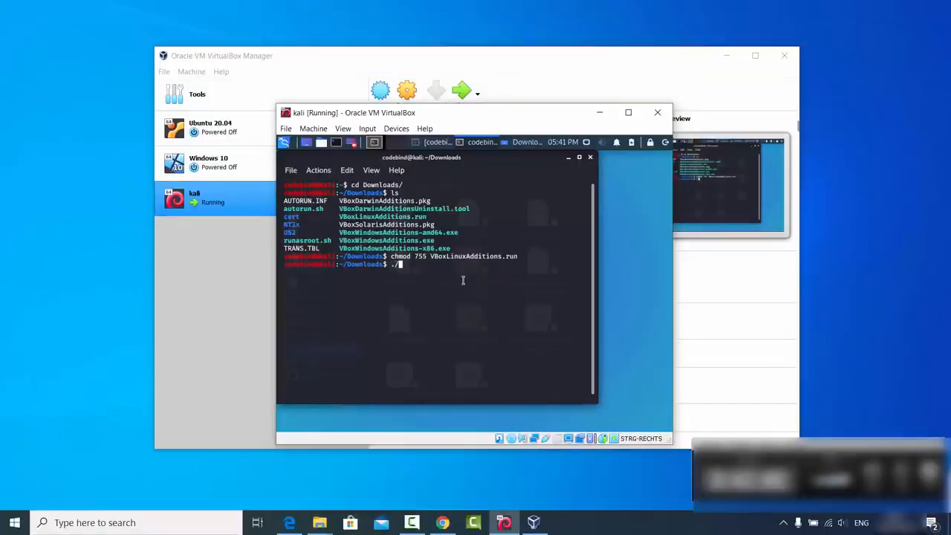
type("VBoxL")
key("Tab")
key("Return")
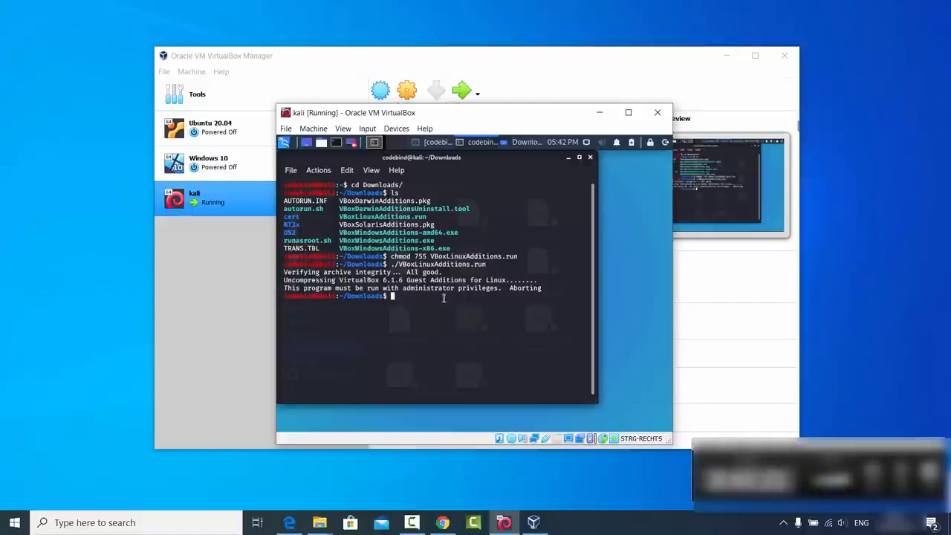
key("Up")
key("Left")
key("Left")
key("Left")
key("Left")
key("Left")
key("Left")
key("Left")
key("Left")
key("Left")
key("Left")
key("Left")
key("Left")
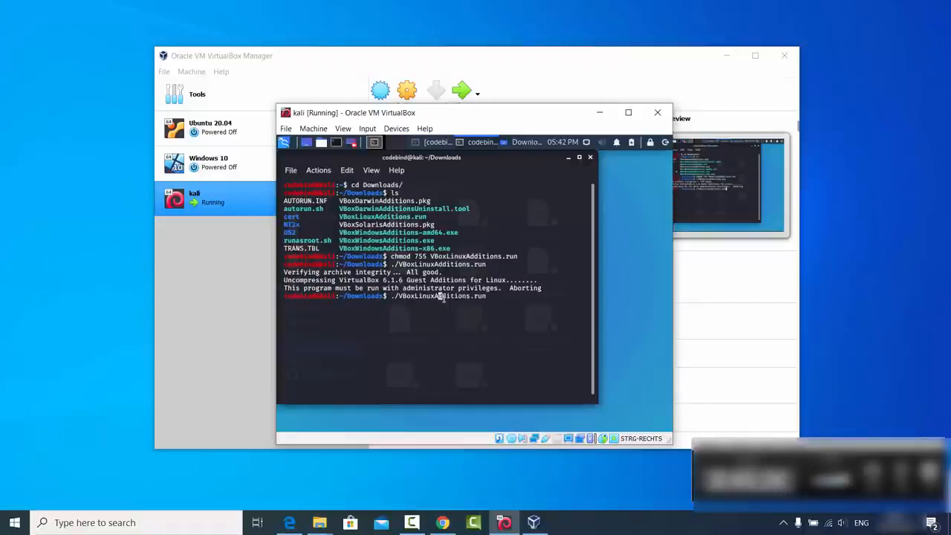
key("Left")
key("Left")
key("Left")
key("Left")
key("Left")
key("Left")
key("Left")
key("Left")
key("Left")
key("Left")
key("Left")
key("Left")
type("sudo")
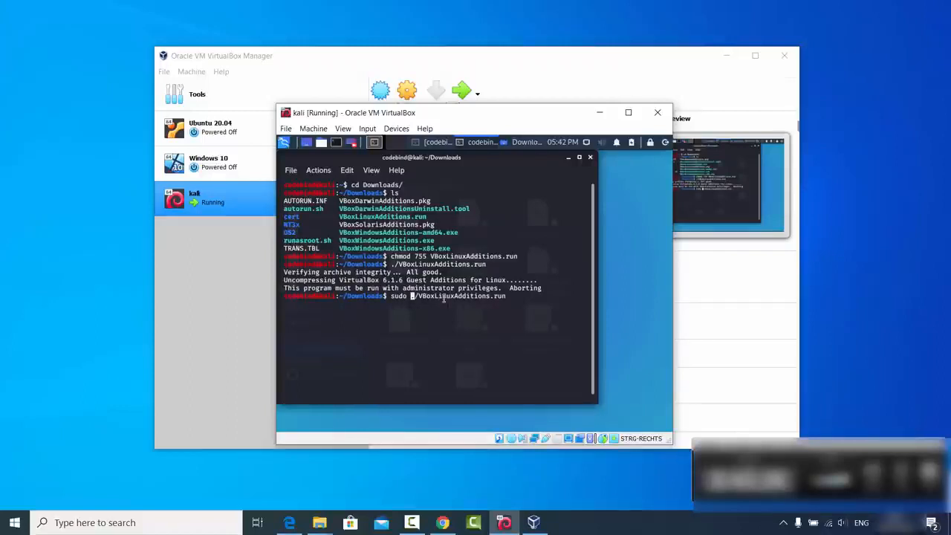
- Run sudo ./VBoxLinuxAdditions.run, enter the account password, and answer yes to replace the existing version
key("Return")
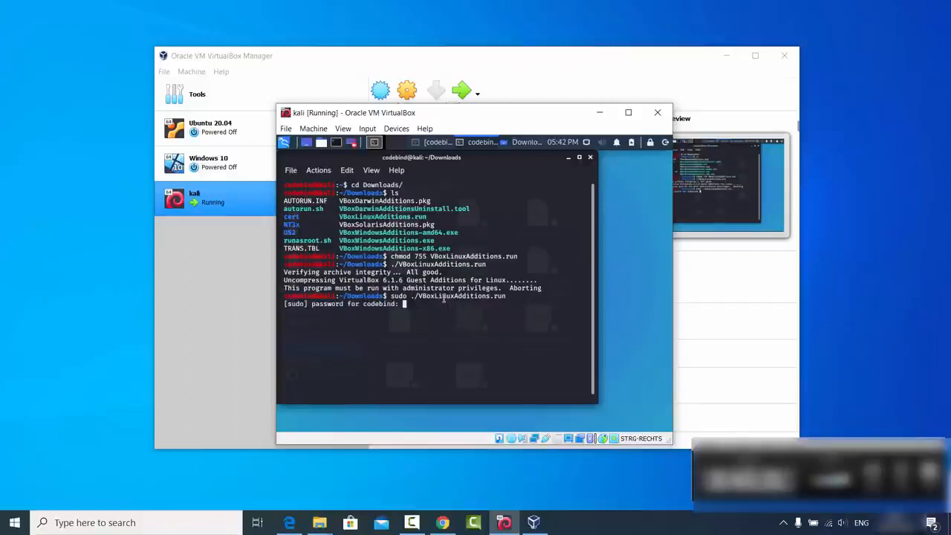
key("Return")
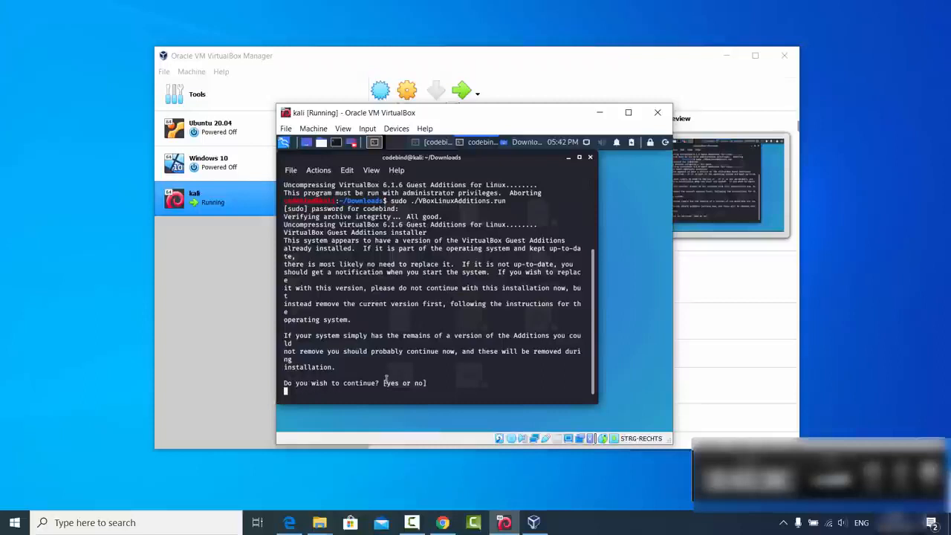
type("yes")
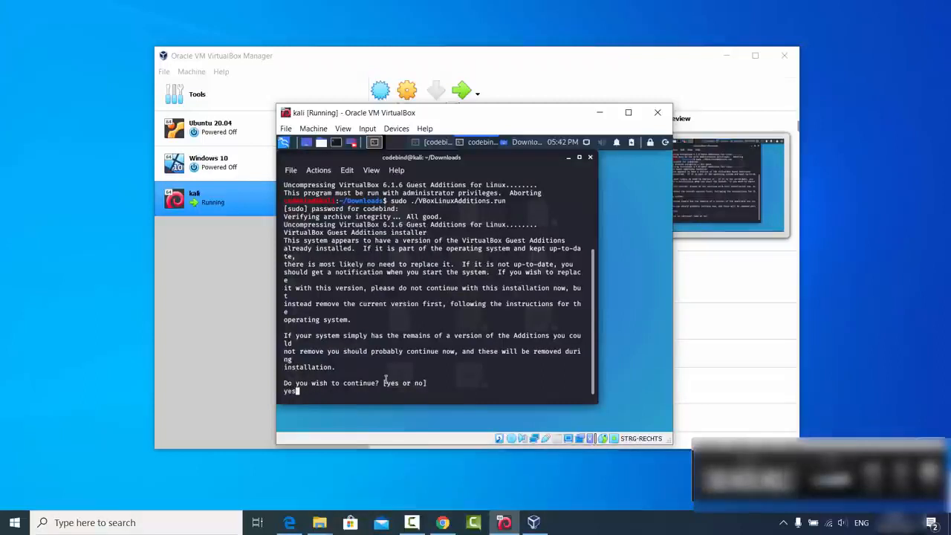
key("Return")
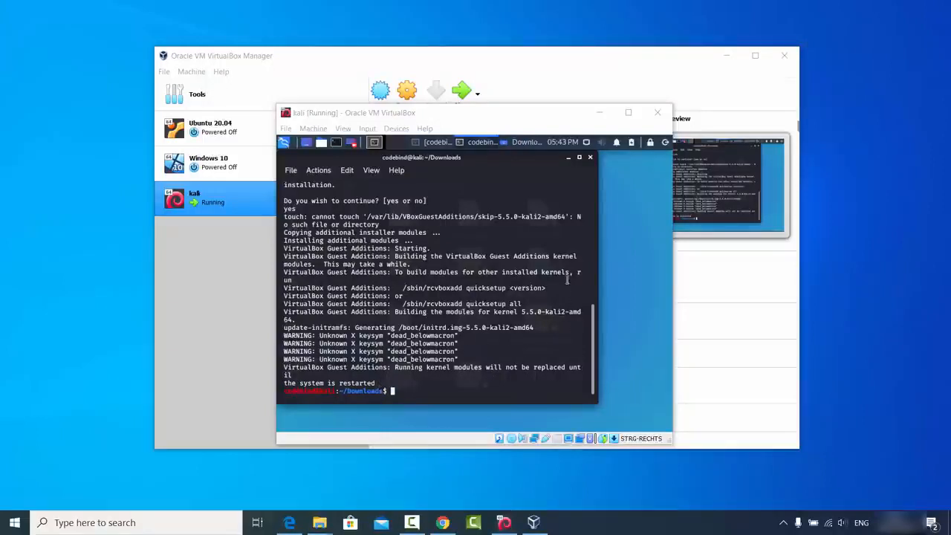
- Close the terminal and file manager, shut down Kali, and start the kali VM again from VirtualBox Manager
left_click(590, 158)
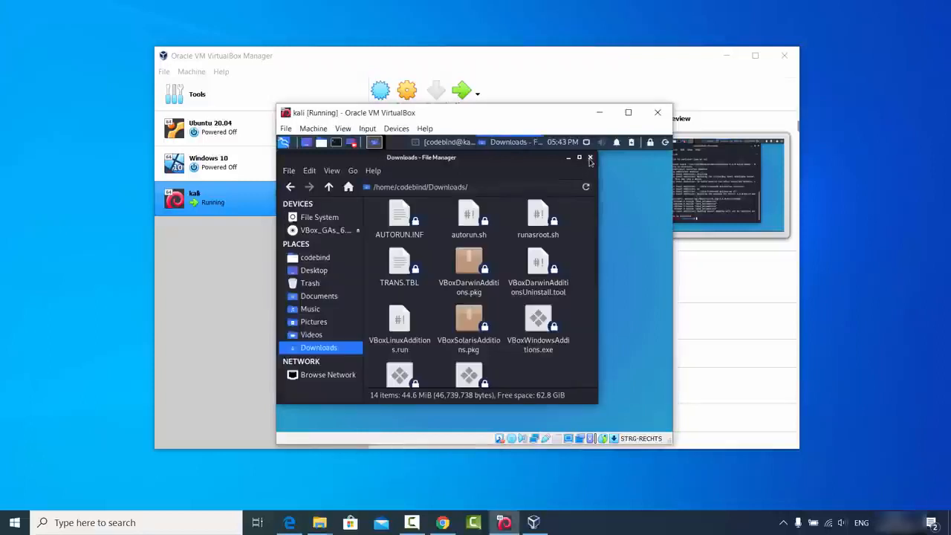
left_click(590, 158)
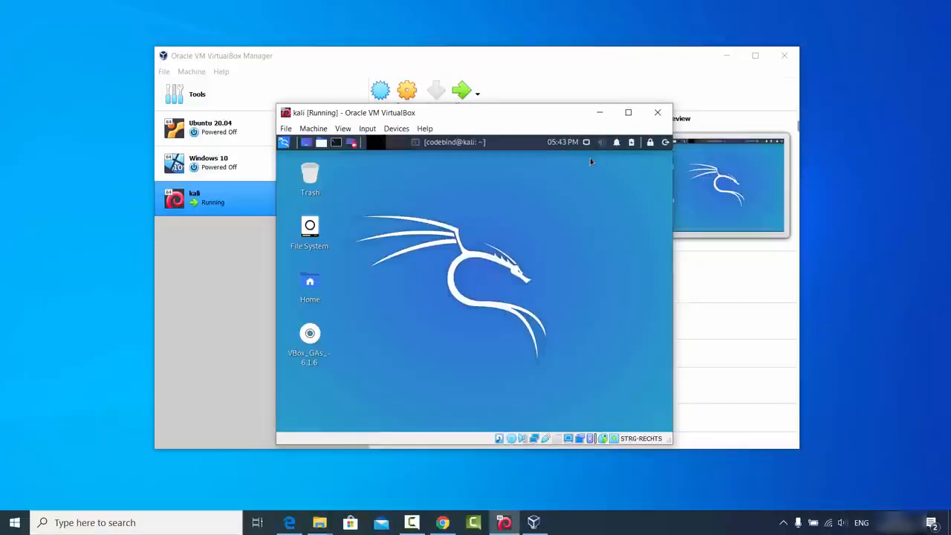
left_click(665, 142)
left_click(554, 264)
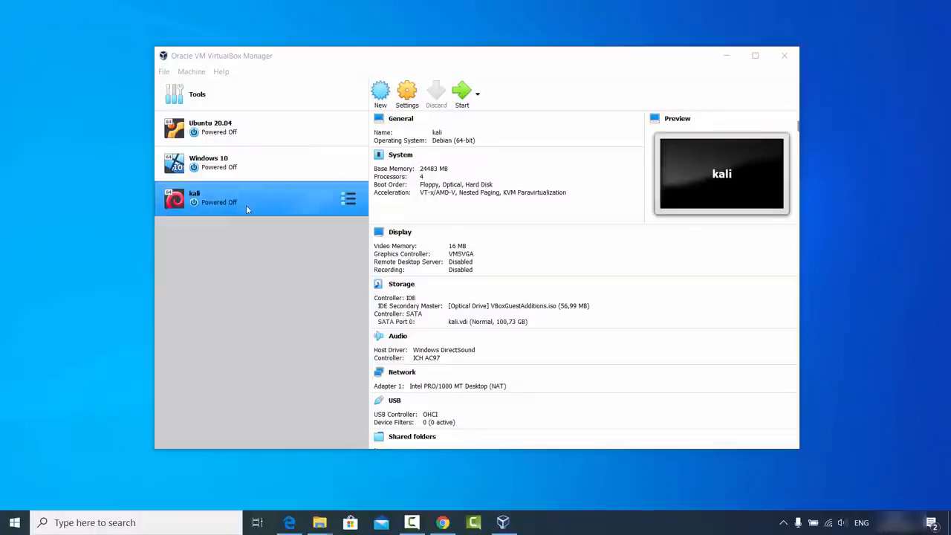
left_click(462, 95)
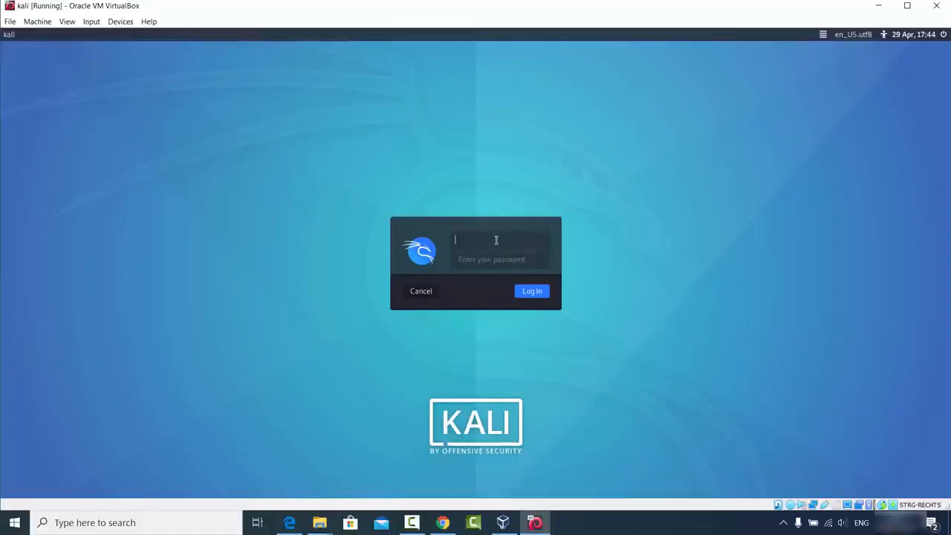
- Log in to Kali with the account's username and password, then enlarge the terminal to 181 x 43
type("coo")
key("Tab")
type("******")
key("Return")
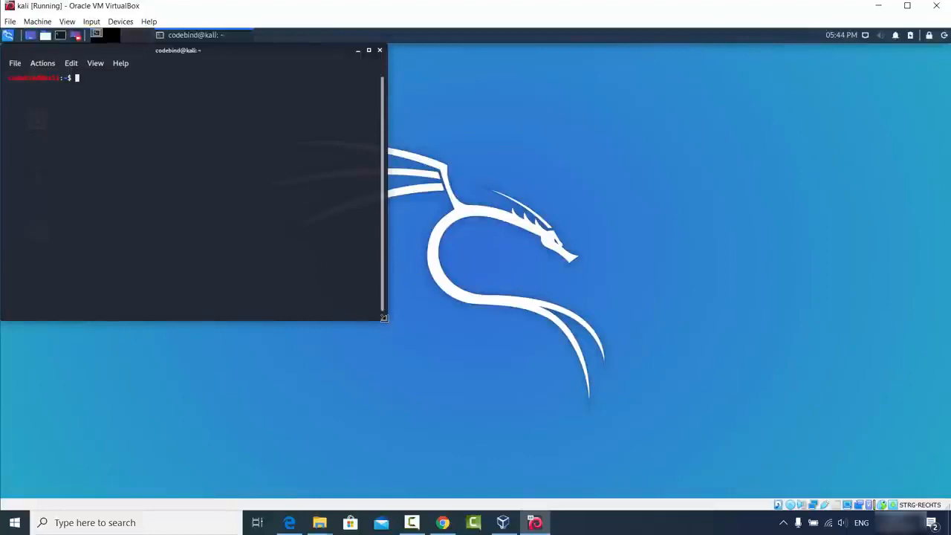
left_click_drag(384, 324, 741, 421)
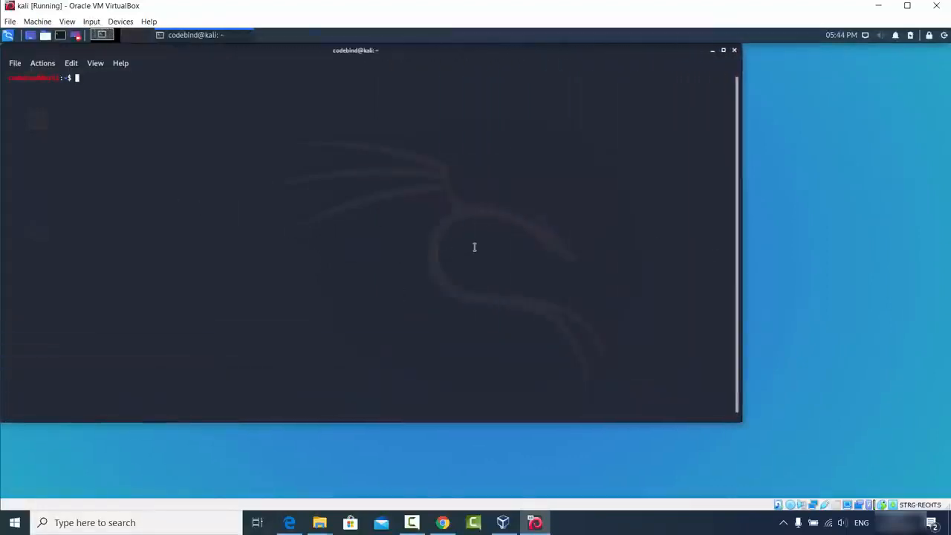
left_click(607, 522)
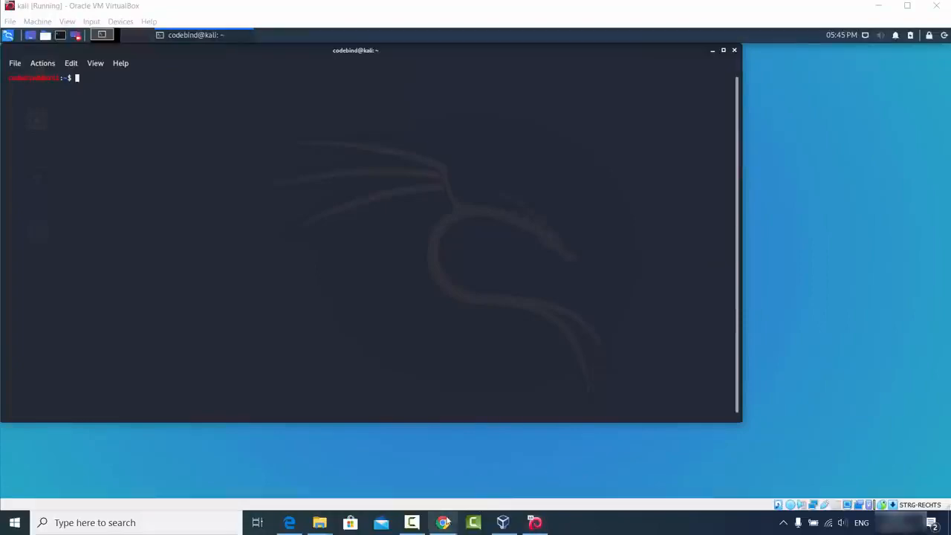
- Copy the Kali images paragraph from kali.org and paste it into the Kali terminal
left_click(442, 522)
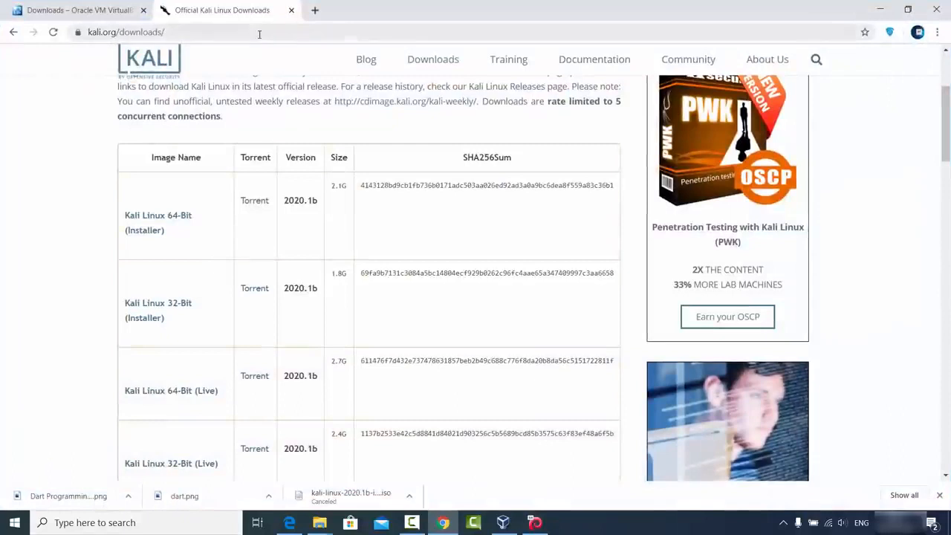
scroll(276, 144, "up", 1)
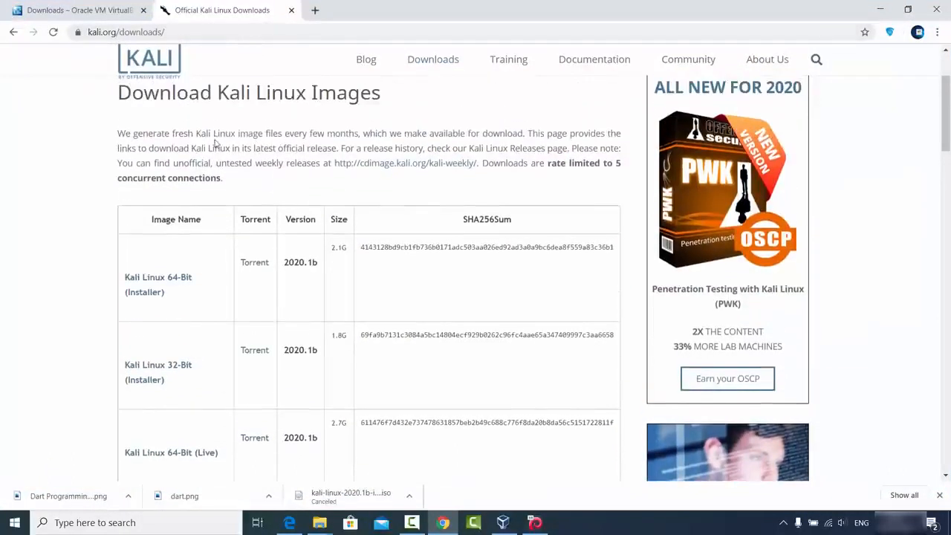
left_click_drag(119, 133, 479, 163)
key("ctrl+c")
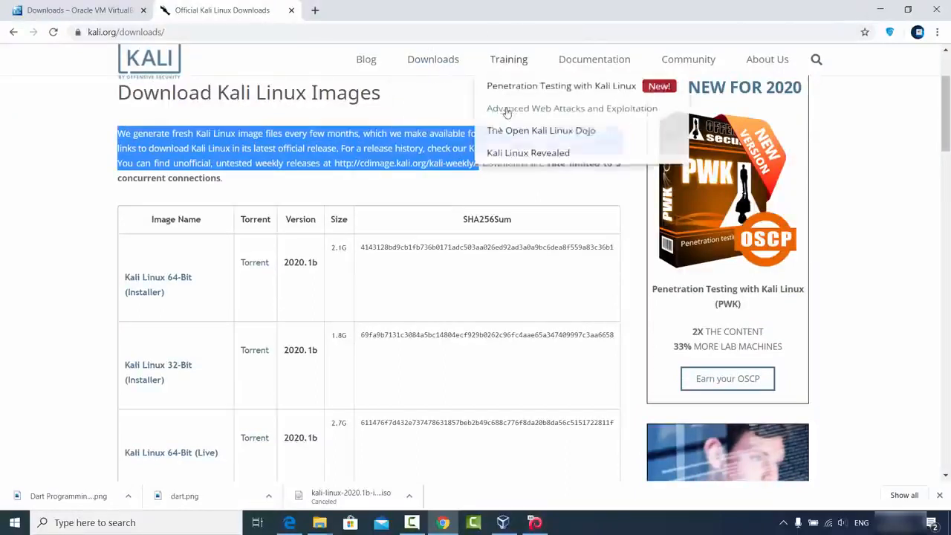
left_click(880, 10)
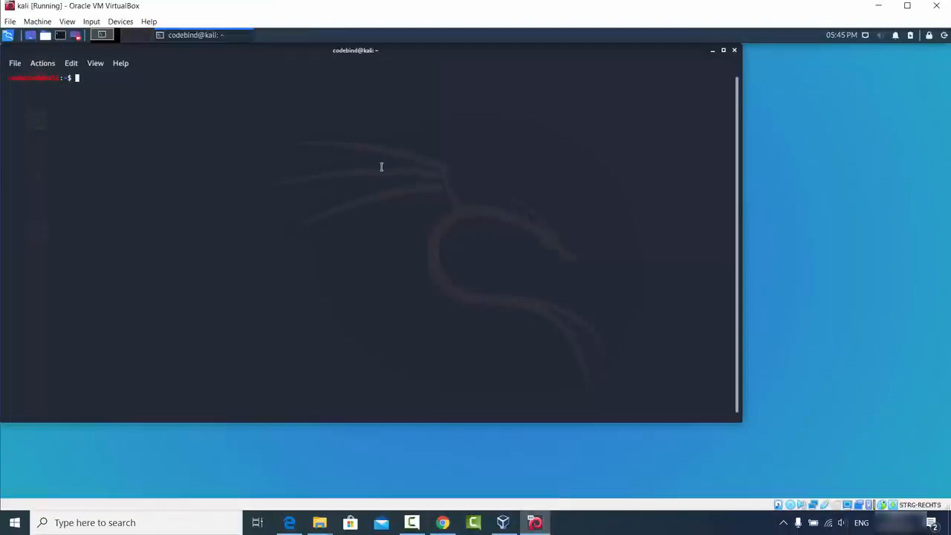
key("ctrl+shift+v")
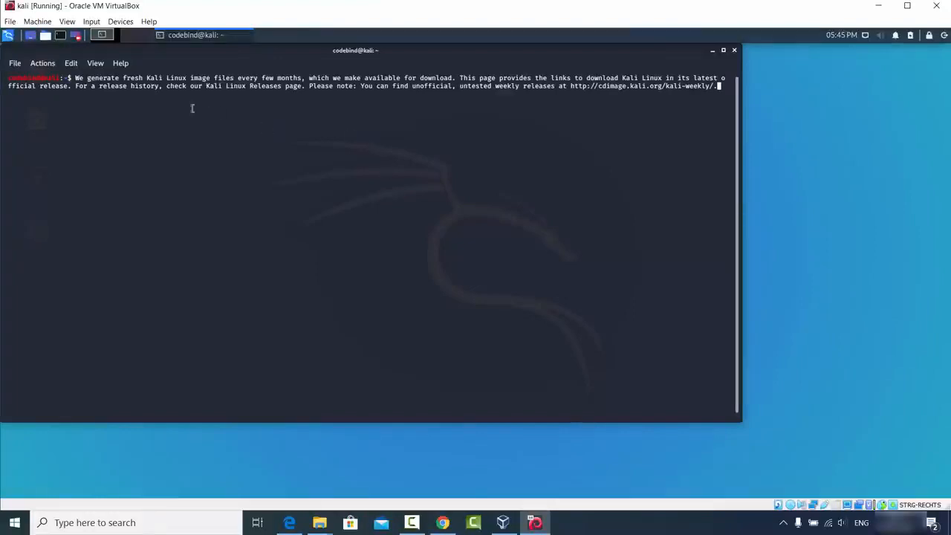
- Copy the pasted paragraph from the terminal and paste it into a new Chrome tab's address bar
left_click_drag(10, 79, 715, 87)
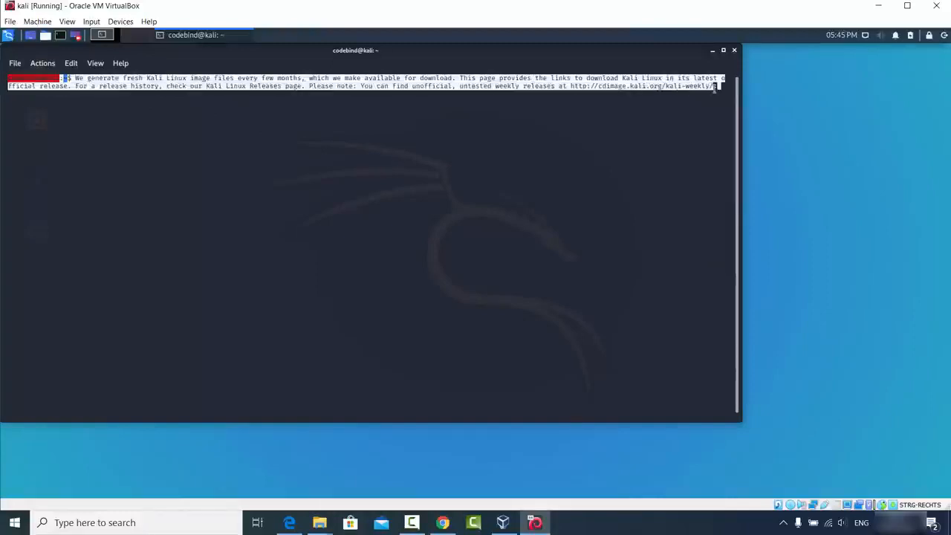
right_click(669, 90)
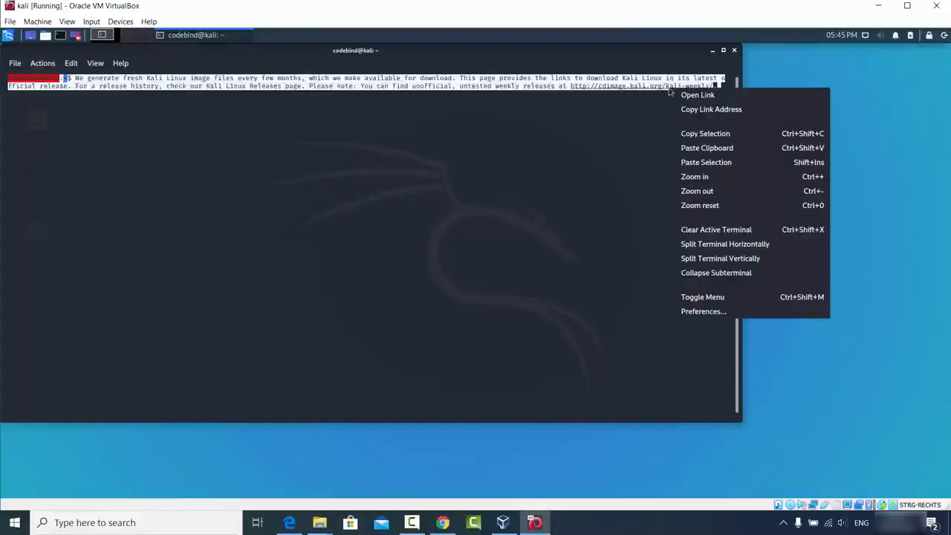
left_click(690, 135)
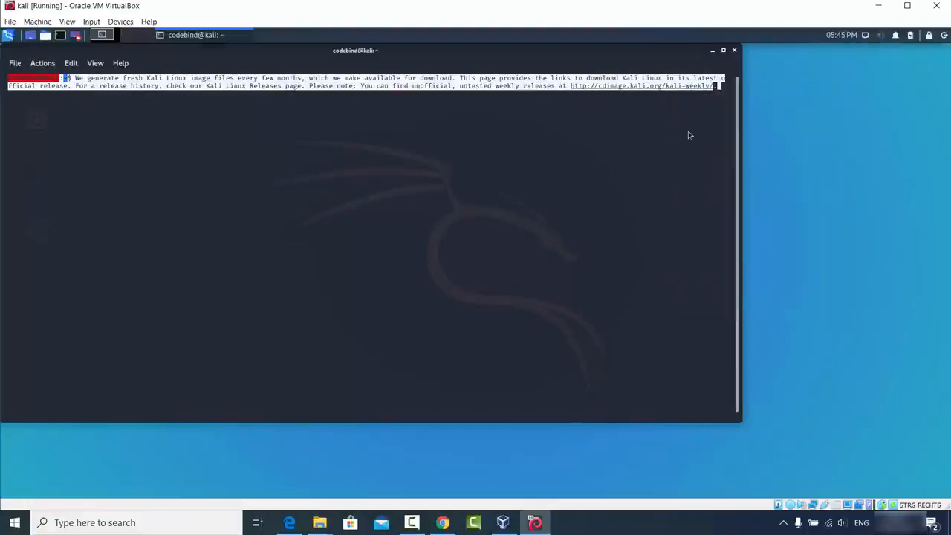
left_click(442, 523)
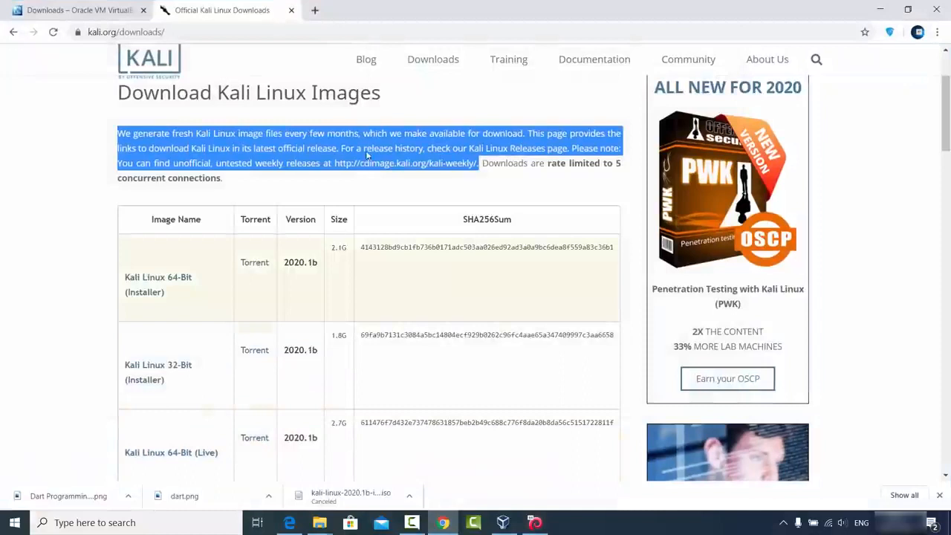
left_click(315, 10)
key("ctrl+v")
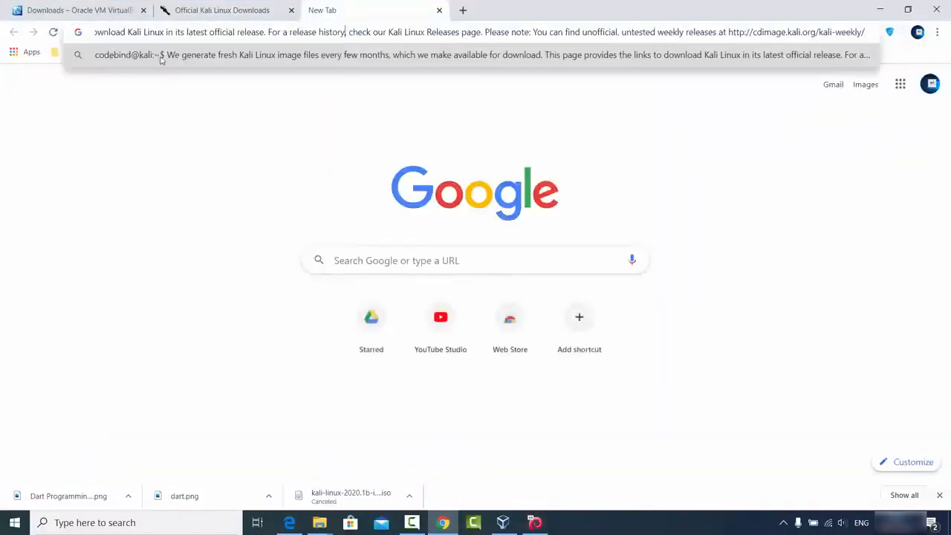
left_click(198, 144)
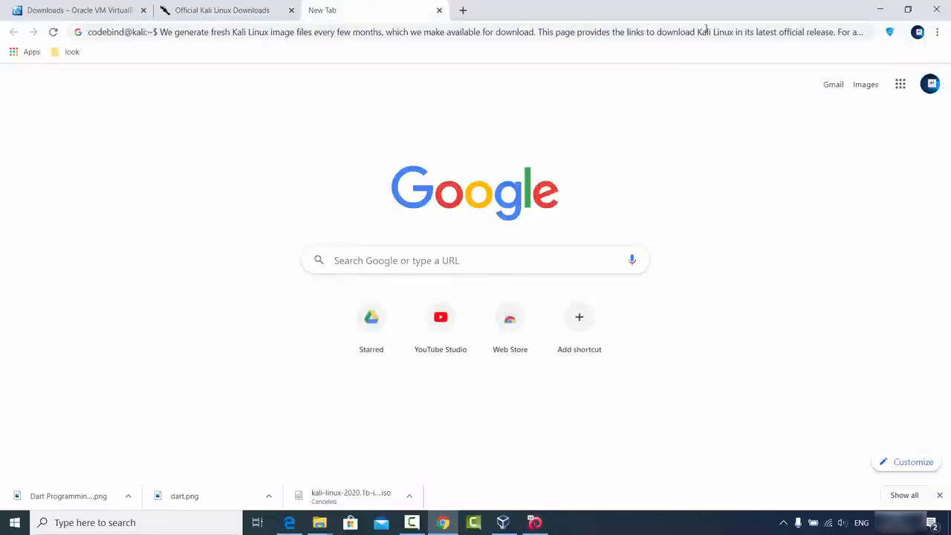
left_click(880, 9)
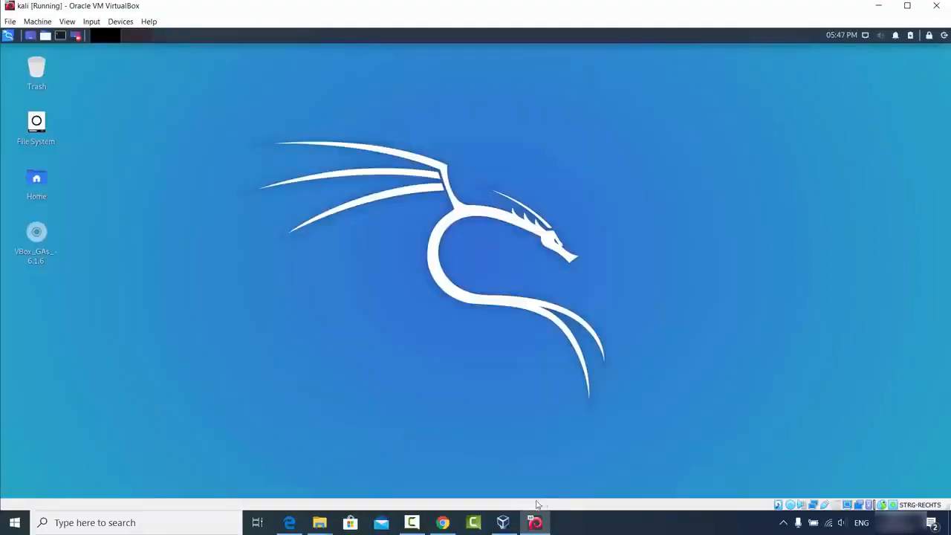
- Drag sample.png from the host's D:\Pictures\kali folder onto the Kali desktop
left_click(319, 523)
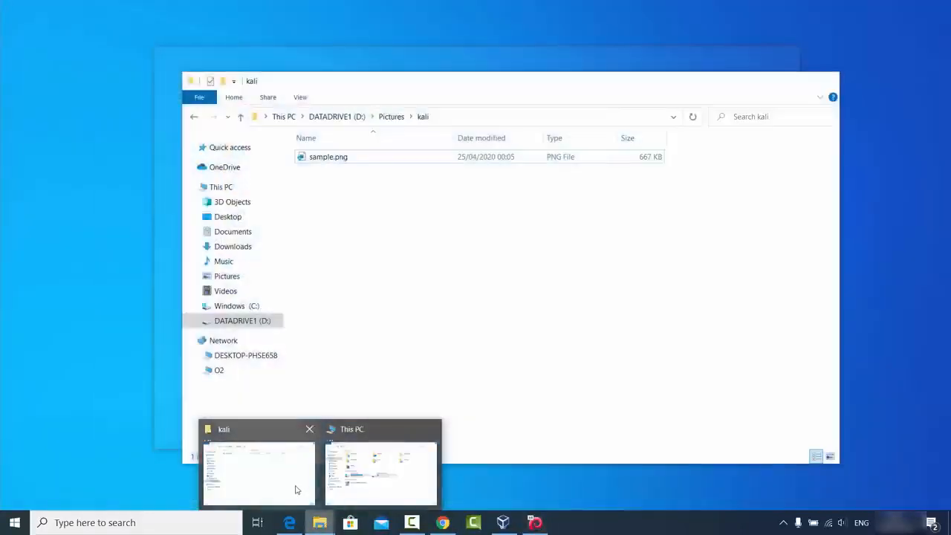
left_click(299, 487)
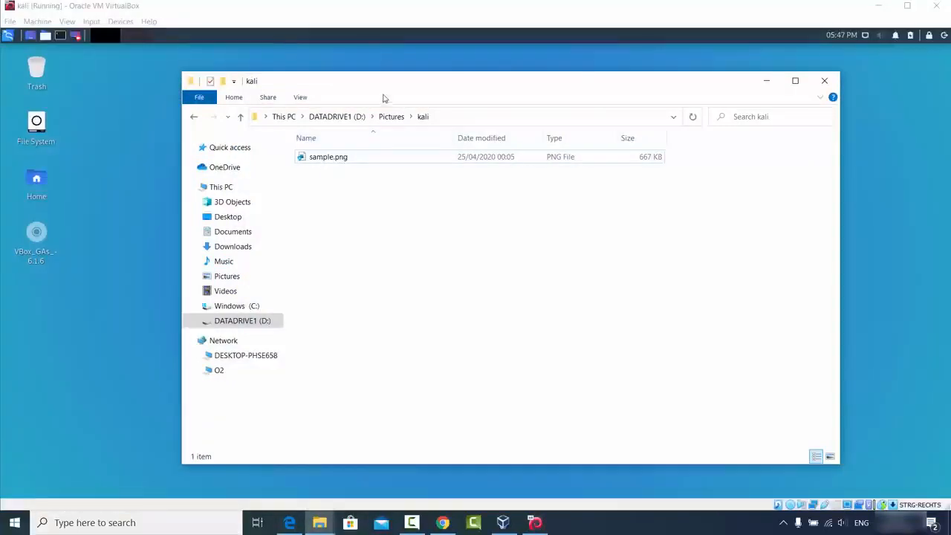
left_click_drag(384, 97, 561, 115)
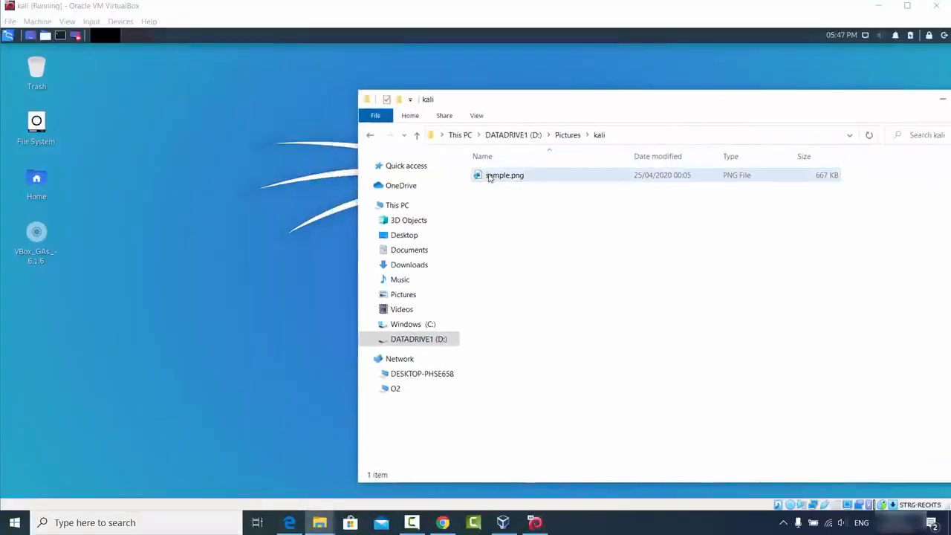
left_click_drag(502, 177, 169, 191)
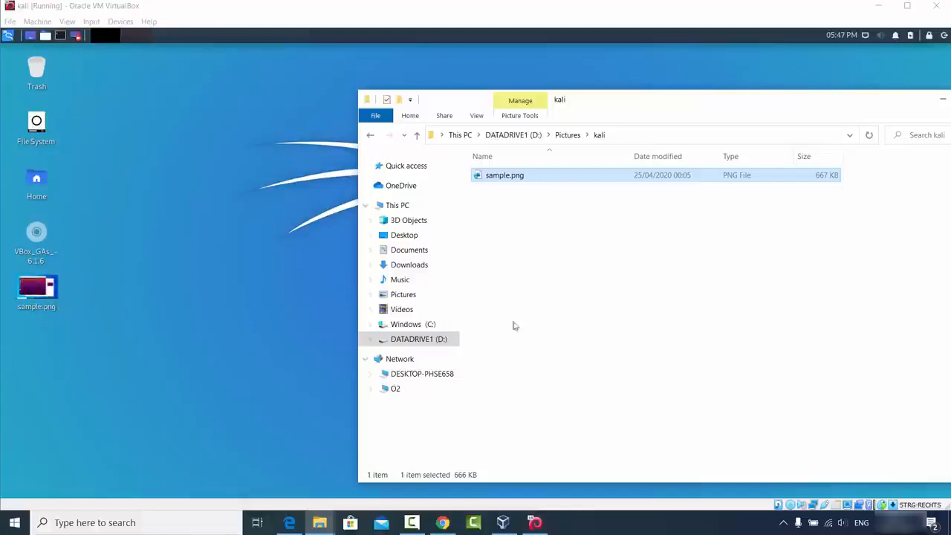
left_click(325, 289)
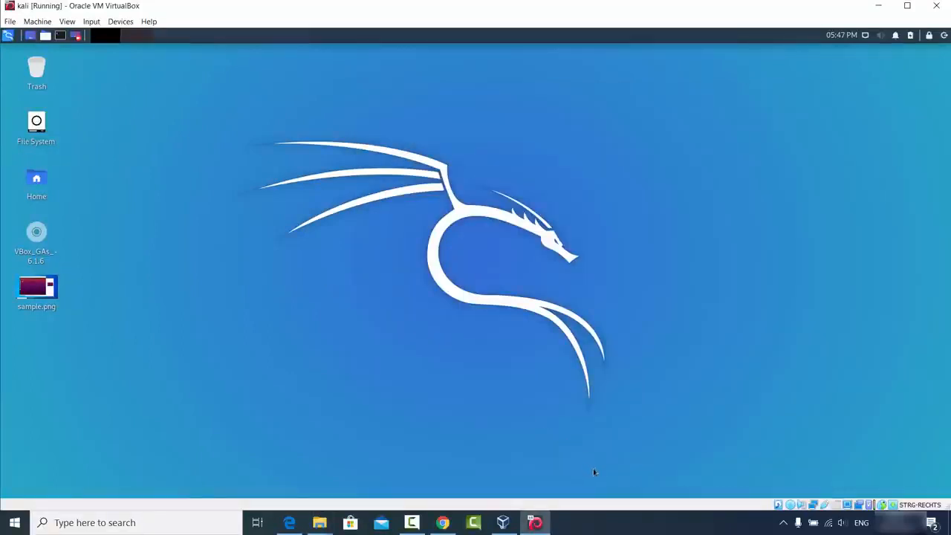
left_click(614, 531)
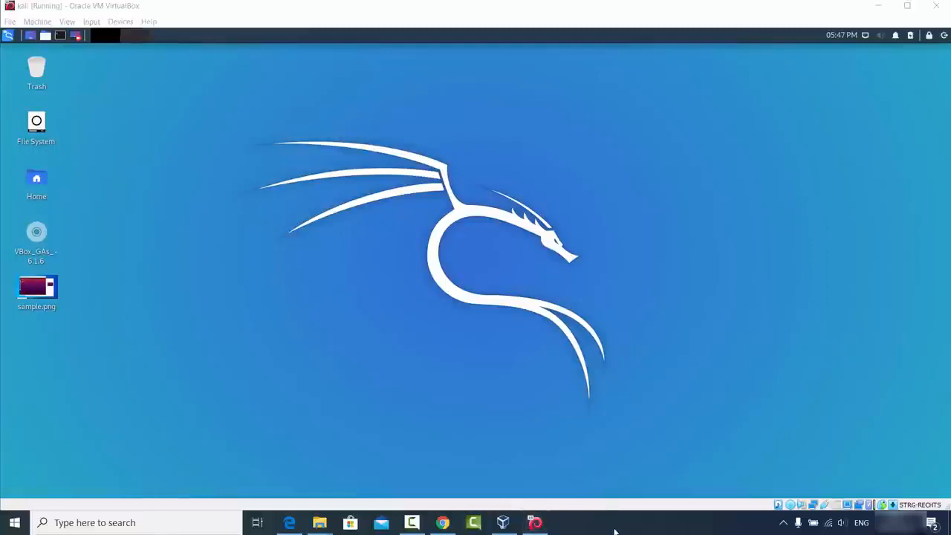